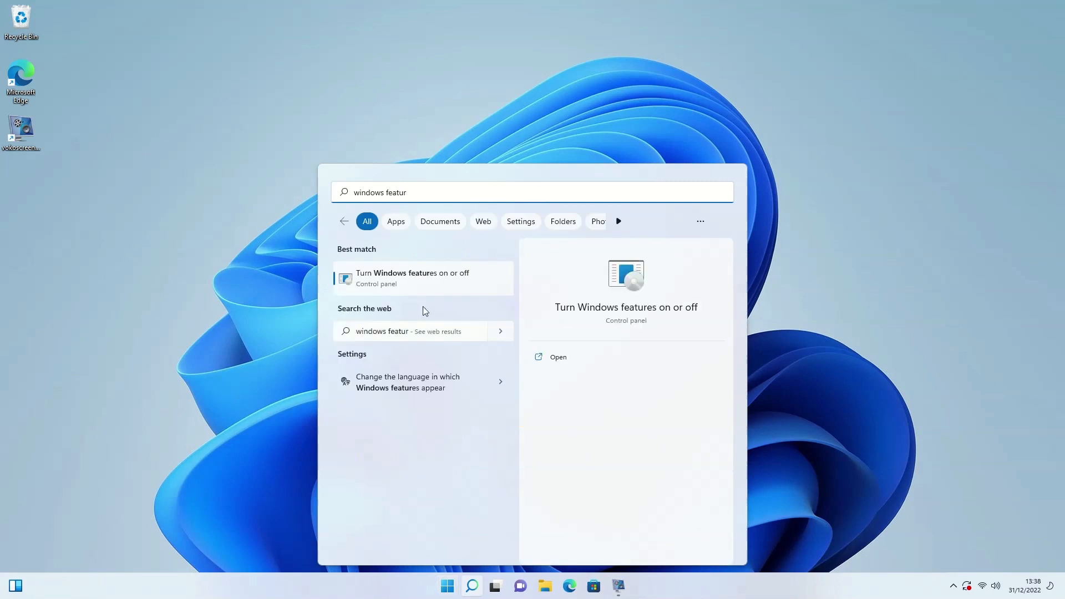
- Open 'Turn Windows features on or off' and expand Hyper-V to check Management Tools and Platform are ticked
{"action": "type", "text": "es"}
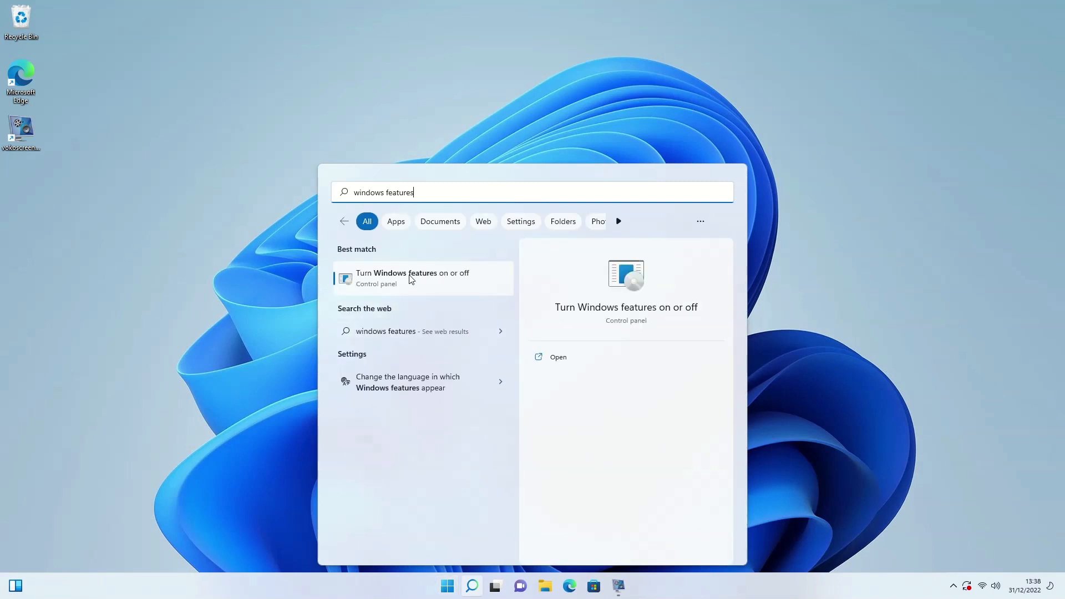
{"action": "left_click", "coordinate": [409, 276]}
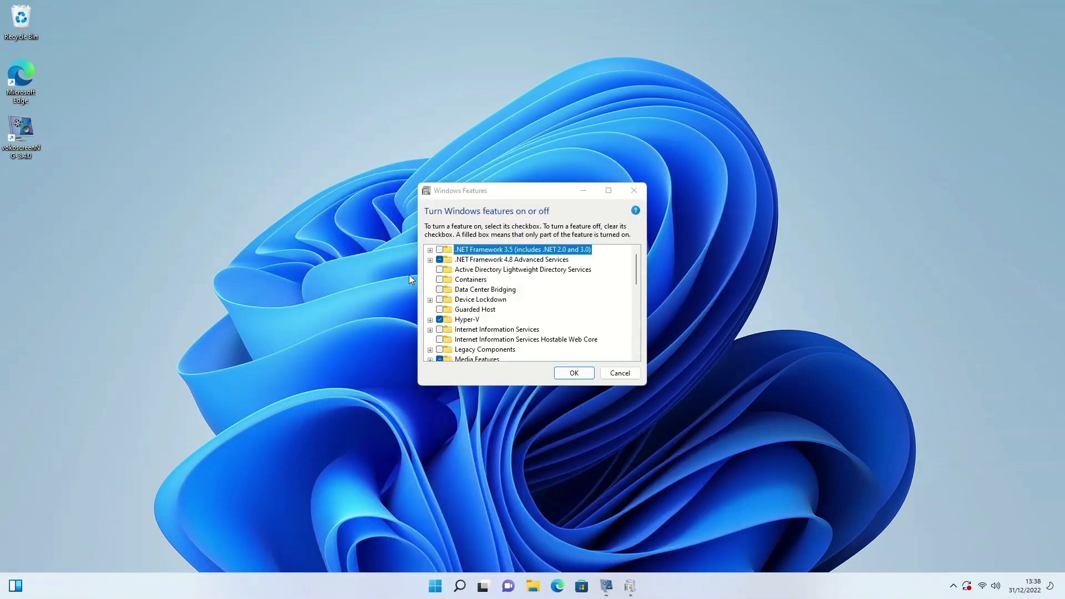
{"action": "left_click_drag", "start_coordinate": [637, 265], "coordinate": [635, 281]}
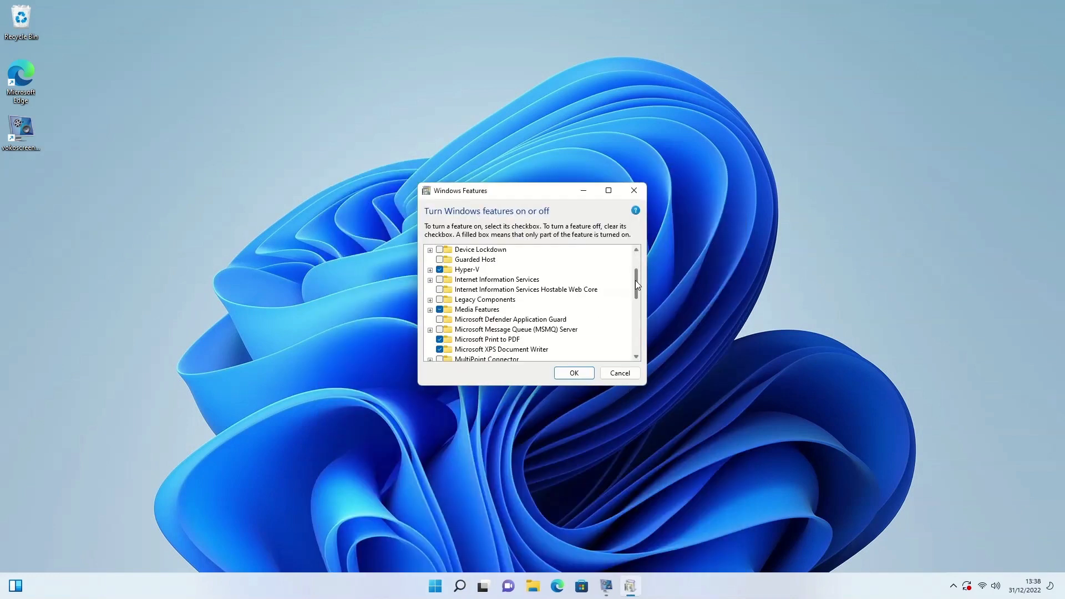
{"action": "left_click", "coordinate": [431, 270]}
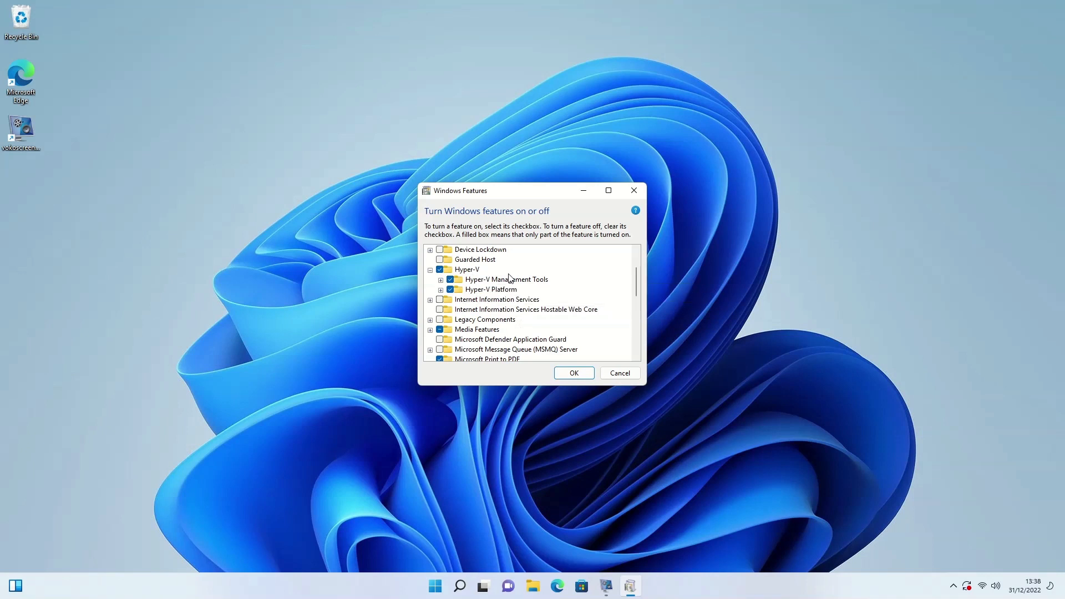
- Close Windows Features with OK, then launch Hyper-V Manager and maximize its window
{"action": "left_click", "coordinate": [575, 374]}
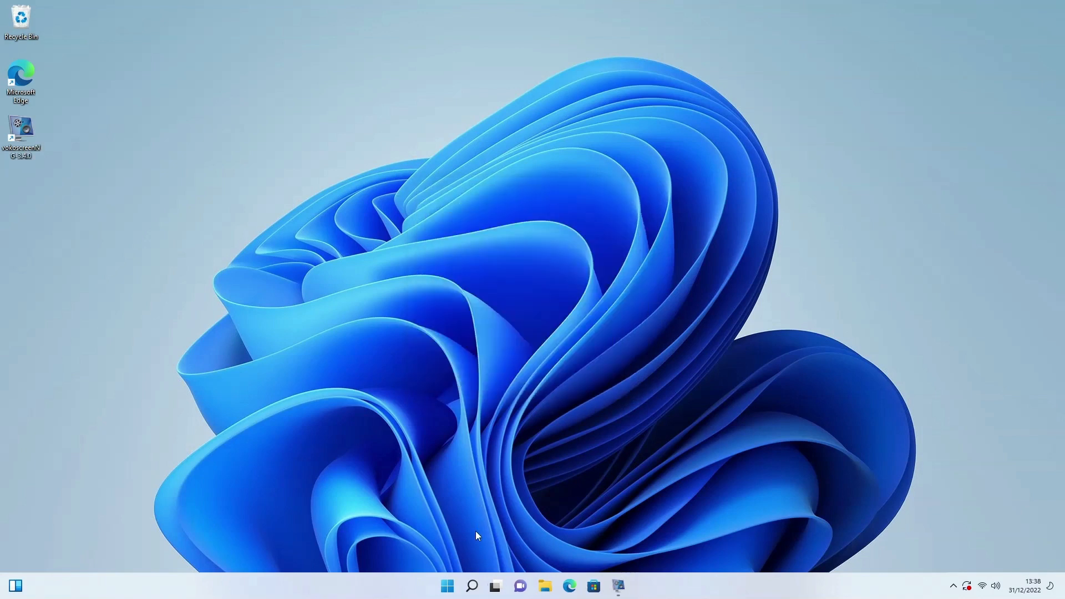
{"action": "left_click", "coordinate": [448, 589]}
{"action": "type", "text": "hy"}
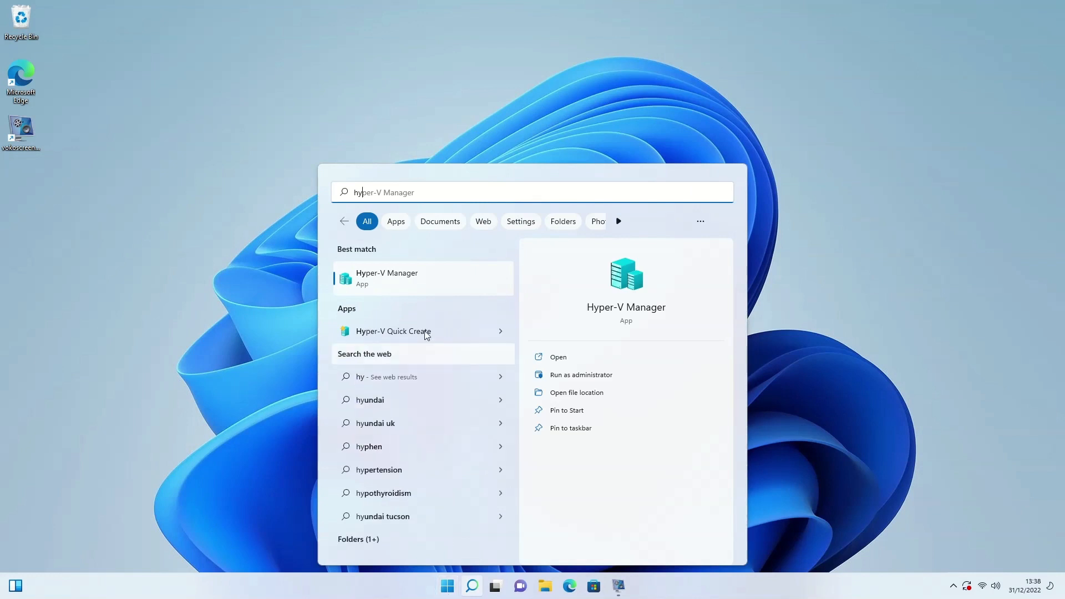
{"action": "left_click", "coordinate": [410, 277]}
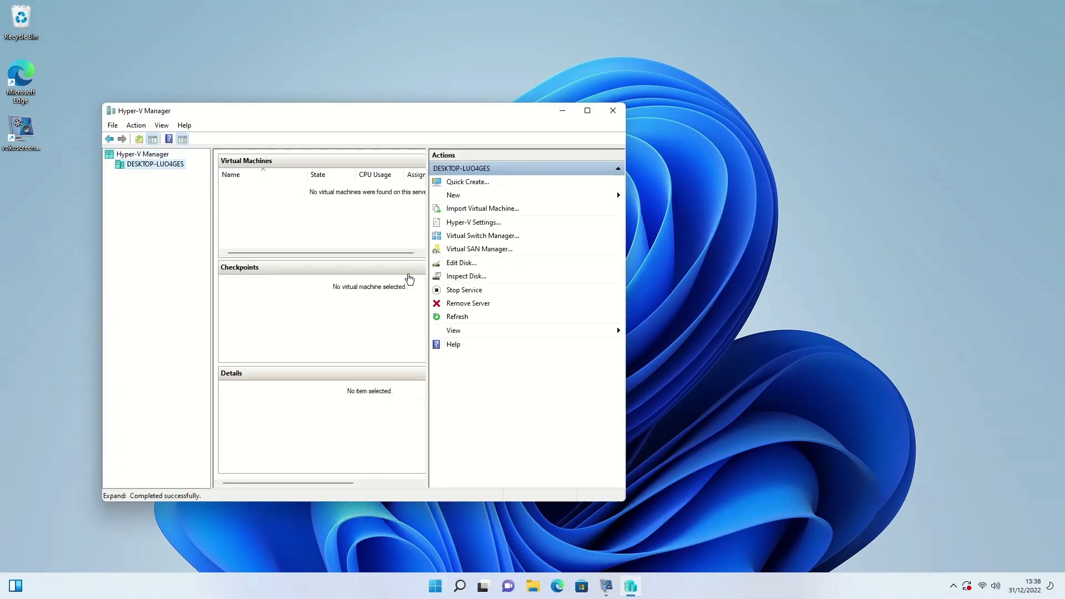
{"action": "left_click", "coordinate": [588, 110]}
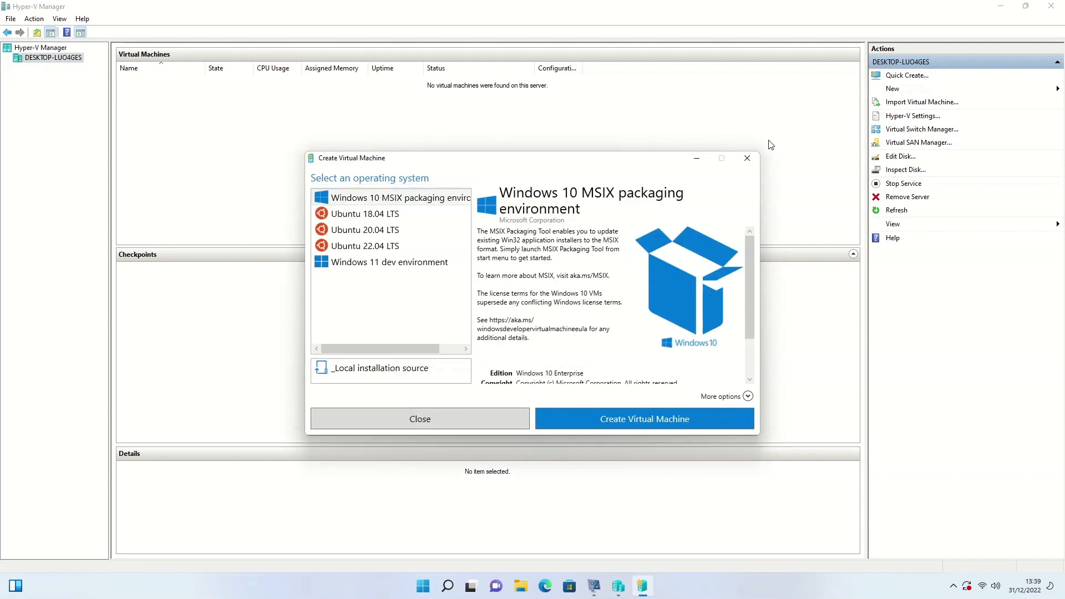
- Pick Ubuntu 22.04 LTS in Quick Create and create the virtual machine
{"action": "left_click", "coordinate": [361, 248]}
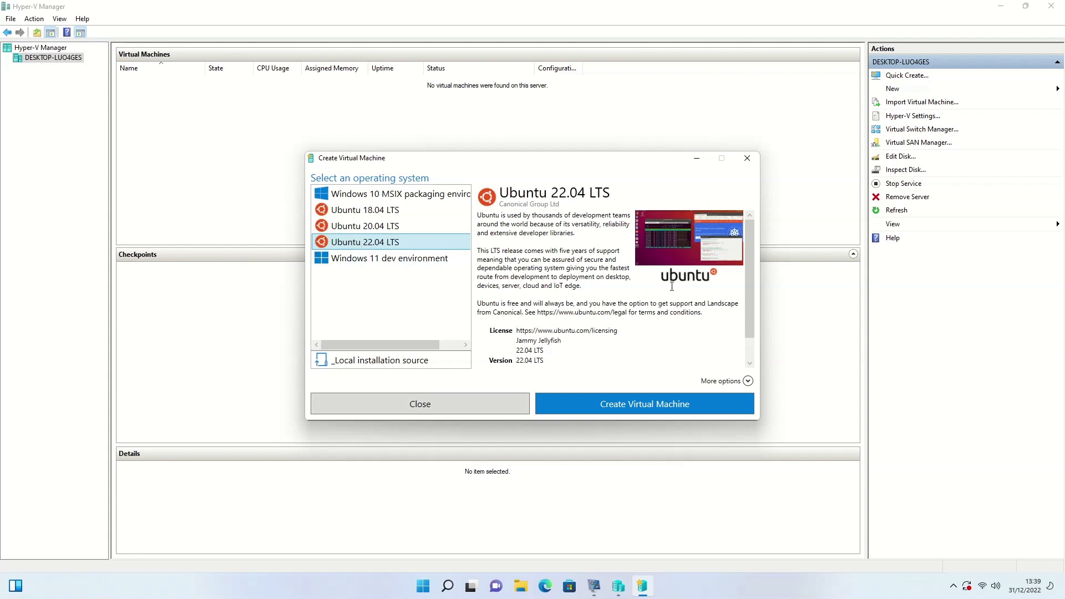
{"action": "left_click", "coordinate": [626, 404]}
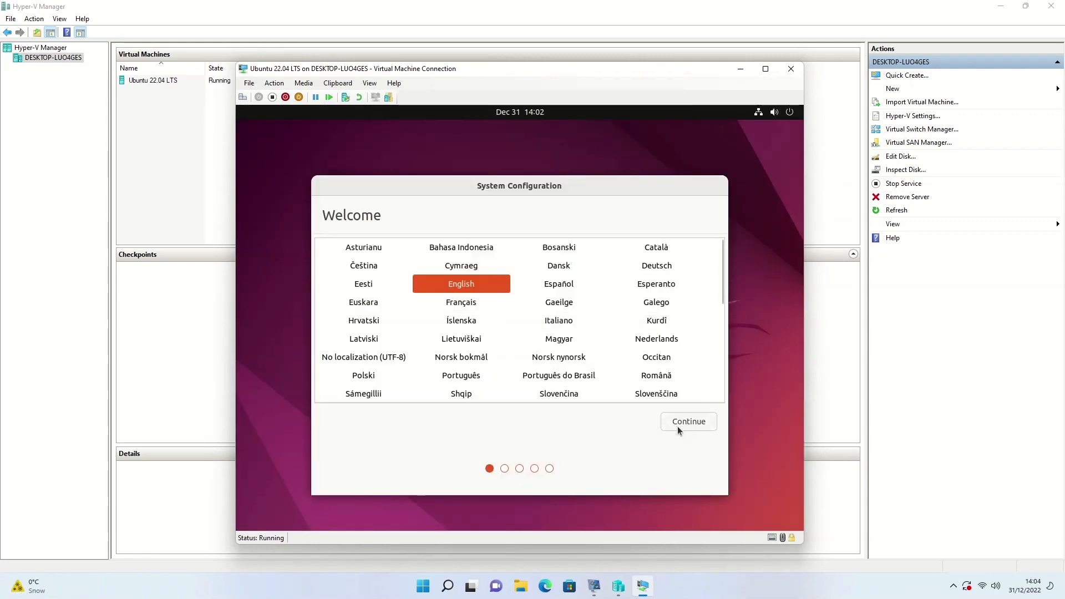
- Accept English, choose the English (UK) keyboard layout and keep London as the location
{"action": "left_click", "coordinate": [680, 425]}
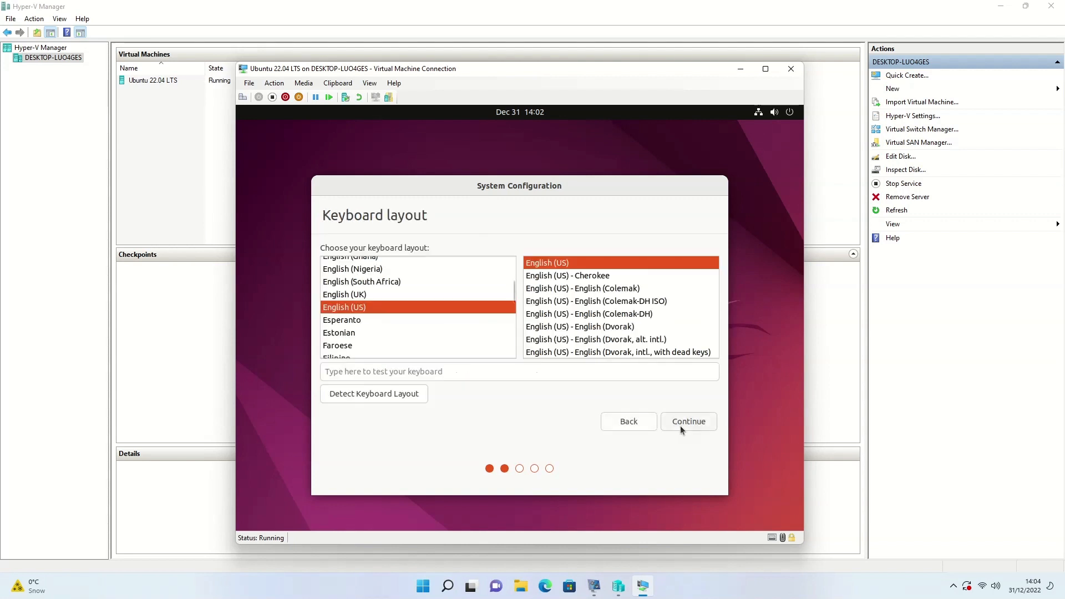
{"action": "left_click", "coordinate": [367, 298]}
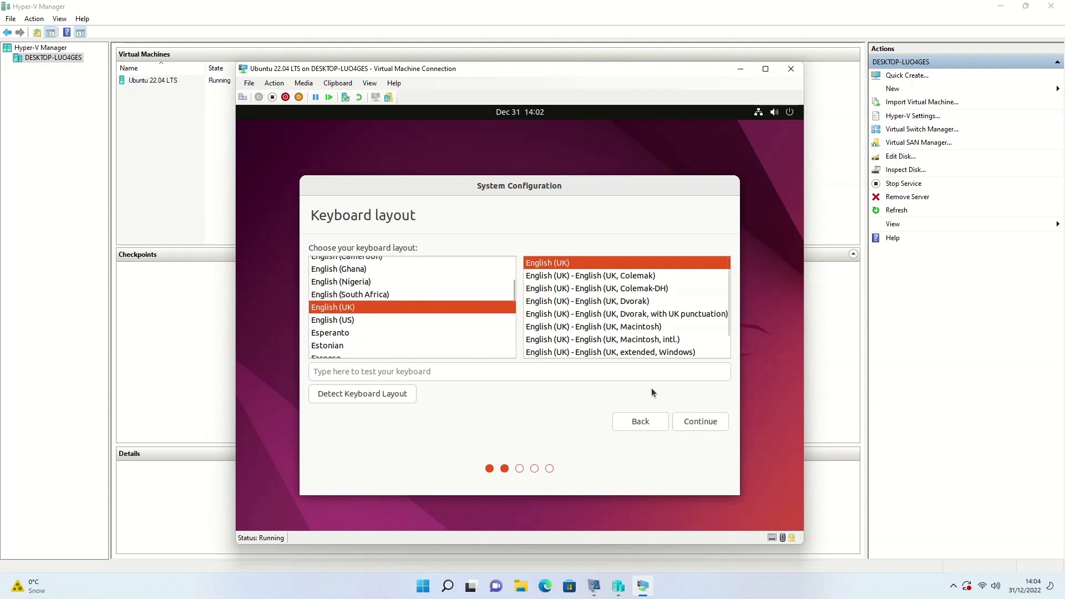
{"action": "left_click", "coordinate": [703, 419]}
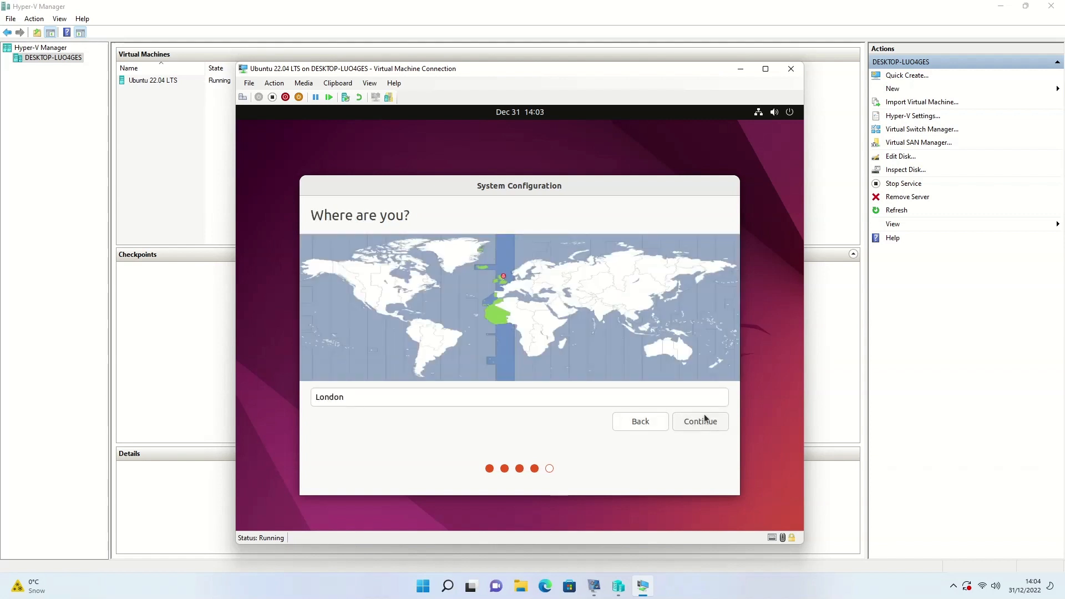
{"action": "left_click", "coordinate": [704, 419]}
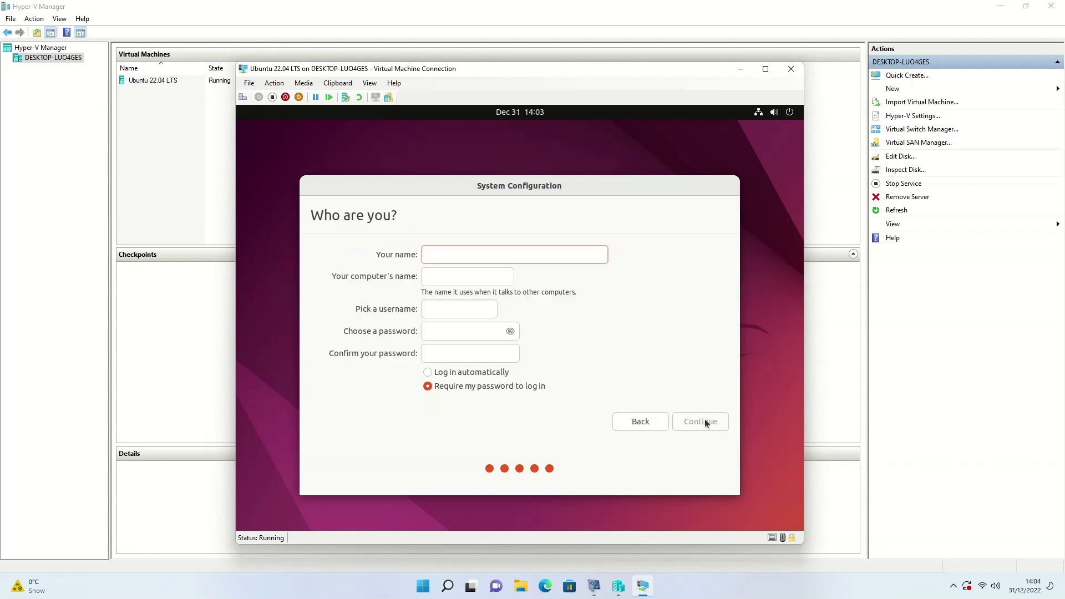
- Enter the user's name and change the computer name to 'ubuntu-vm'
{"action": "type", "text": "Gary"}
{"action": "key", "text": "Tab"}
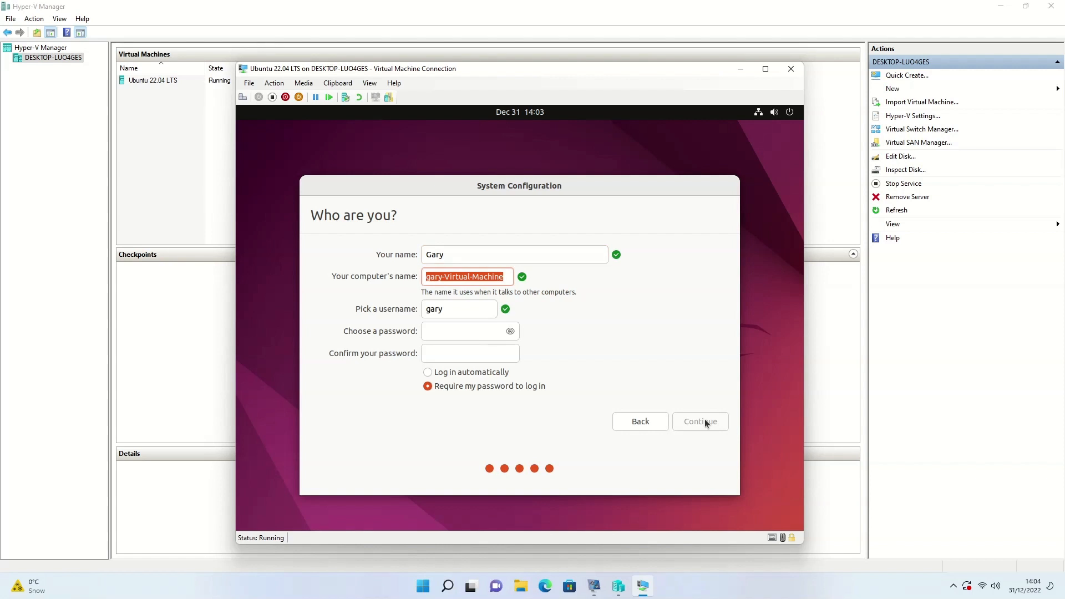
{"action": "key", "text": "End"}
{"action": "key", "text": "BackSpace"}
{"action": "key", "text": "BackSpace"}
{"action": "key", "text": "BackSpace"}
{"action": "key", "text": "BackSpace"}
{"action": "key", "text": "BackSpace"}
{"action": "key", "text": "BackSpace"}
{"action": "key", "text": "BackSpace"}
{"action": "key", "text": "BackSpace"}
{"action": "key", "text": "BackSpace"}
{"action": "key", "text": "BackSpace"}
{"action": "key", "text": "BackSpace"}
{"action": "key", "text": "BackSpace"}
{"action": "key", "text": "BackSpace"}
{"action": "key", "text": "BackSpace"}
{"action": "key", "text": "BackSpace"}
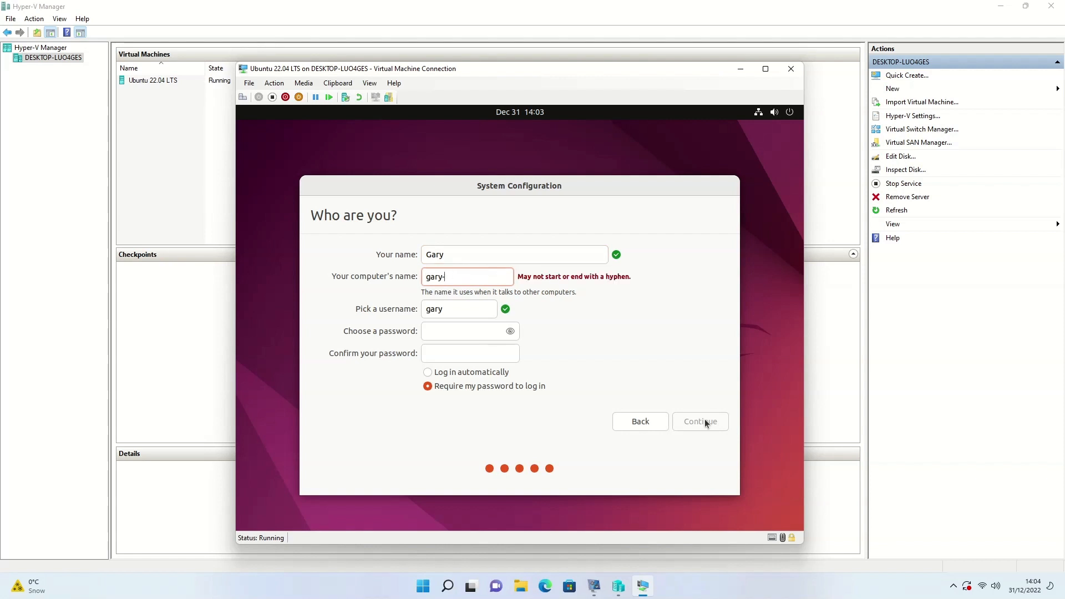
{"action": "type", "text": "ubuntu-v"}
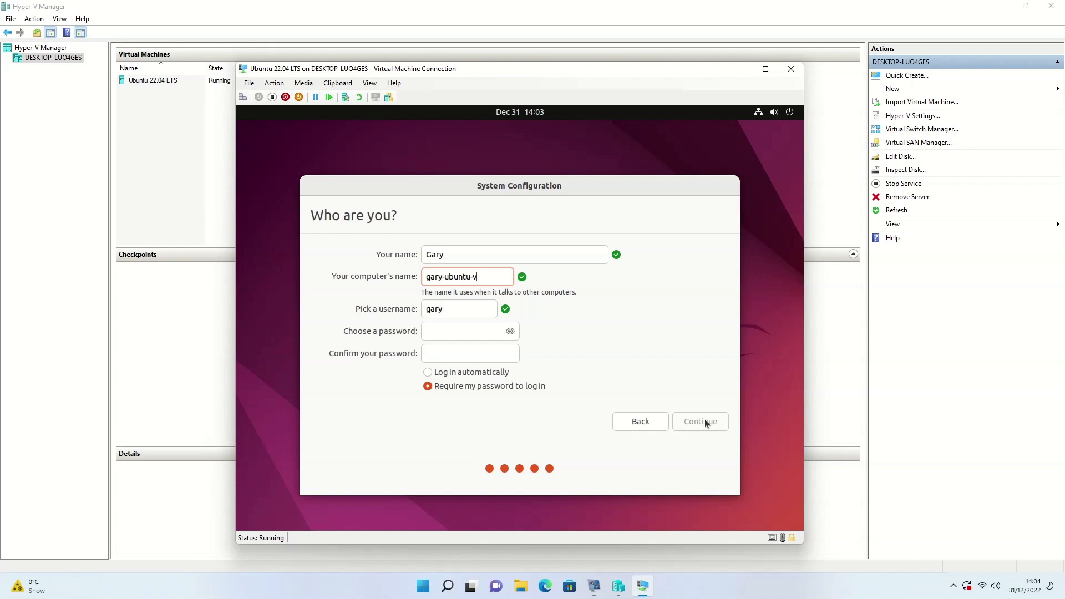
{"action": "type", "text": "m"}
- Enter and confirm the account password, then submit the account details
{"action": "left_click", "coordinate": [475, 334]}
{"action": "type", "text": "******"}
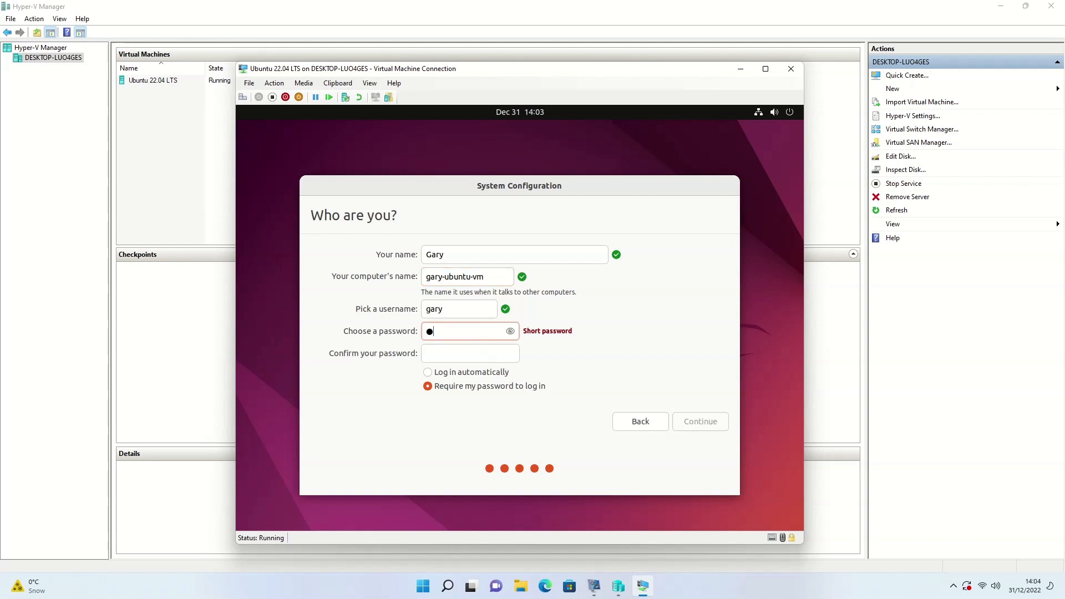
{"action": "type", "text": "****"}
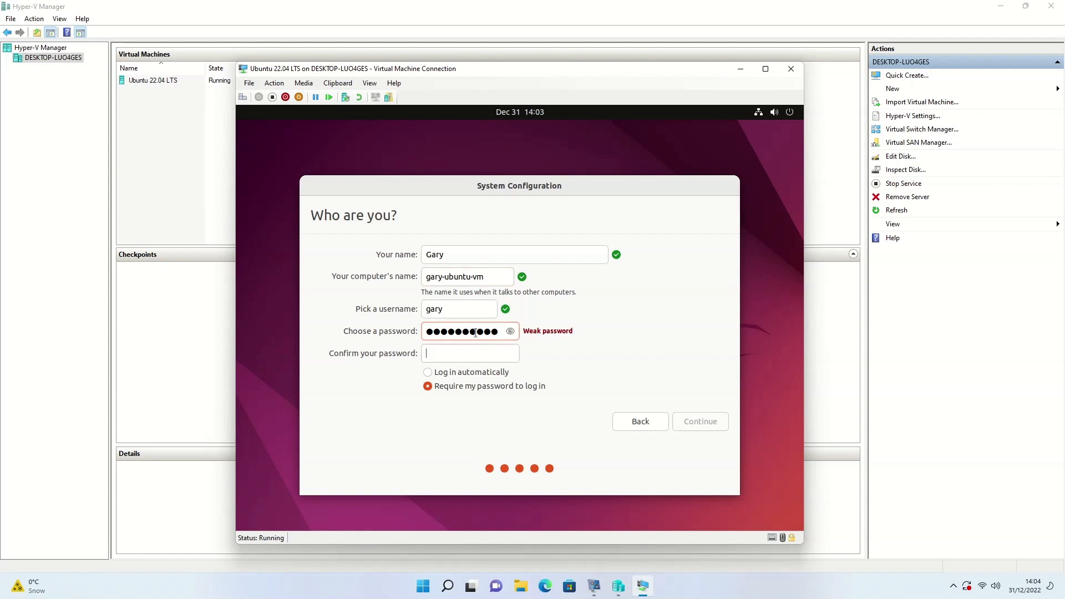
{"action": "key", "text": "Tab"}
{"action": "type", "text": "**********"}
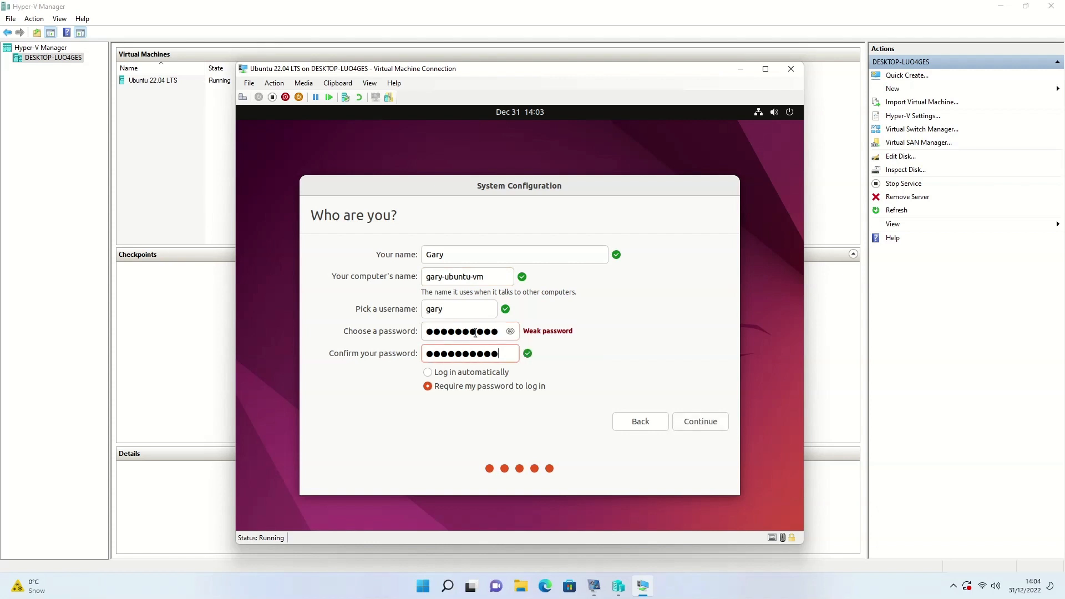
{"action": "left_click", "coordinate": [698, 422]}
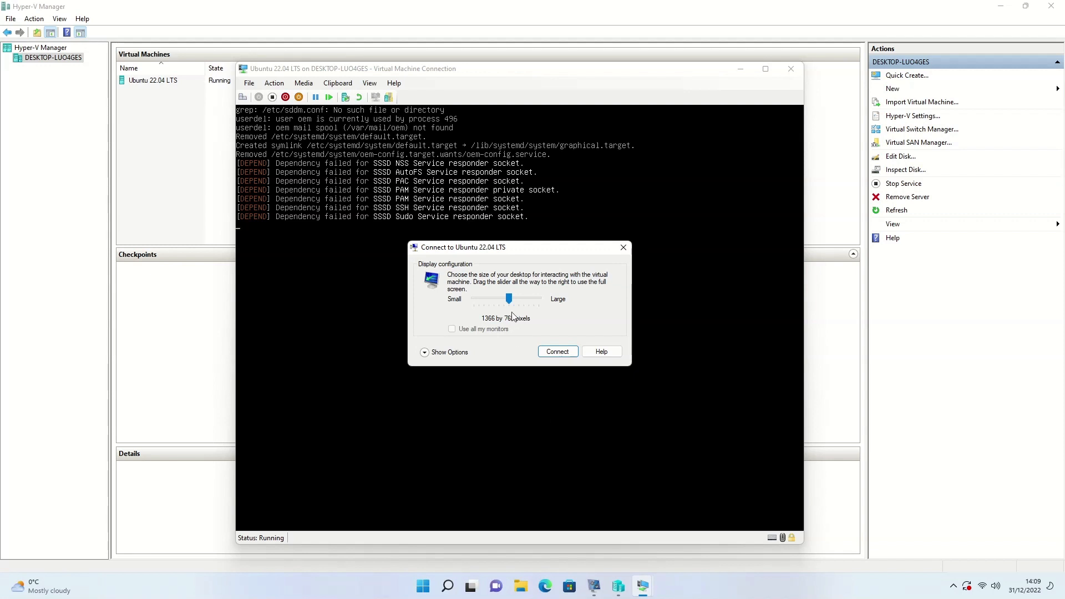
- Set the VM display size to 1920 by 1080 and connect
{"action": "left_click_drag", "start_coordinate": [509, 300], "coordinate": [537, 304]}
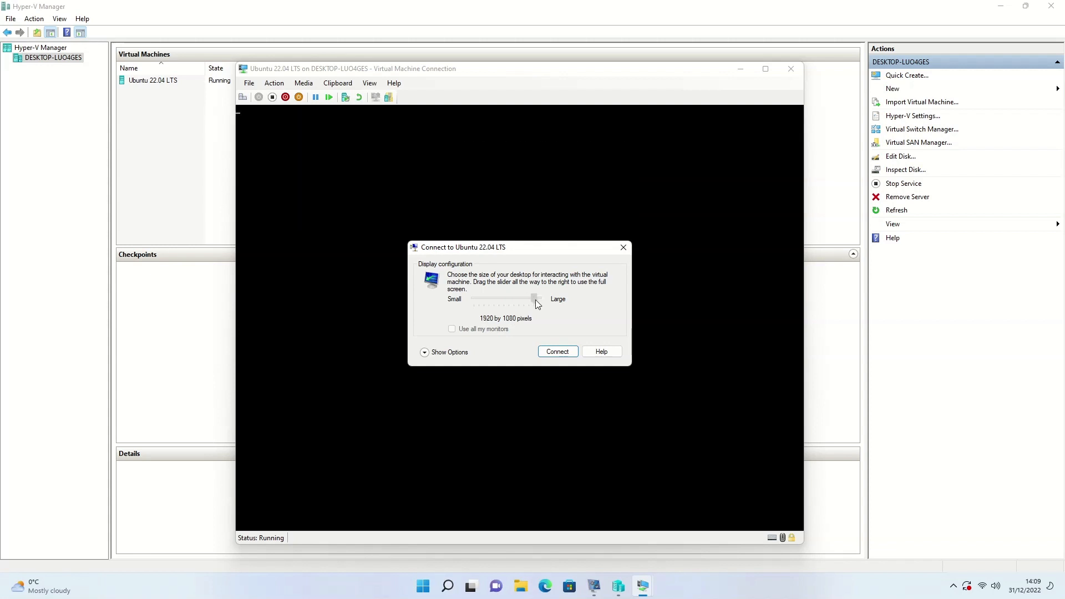
{"action": "left_click", "coordinate": [560, 356]}
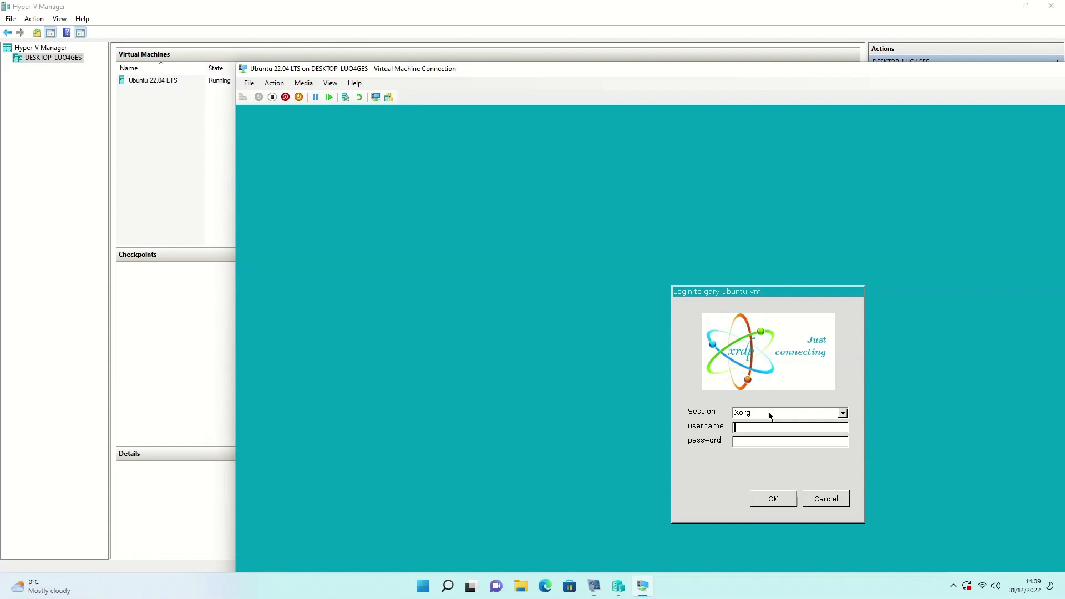
- Maximize the connection window and log in through xrdp with the account username and password
{"action": "key", "text": "super+Up"}
{"action": "type", "text": "gary"}
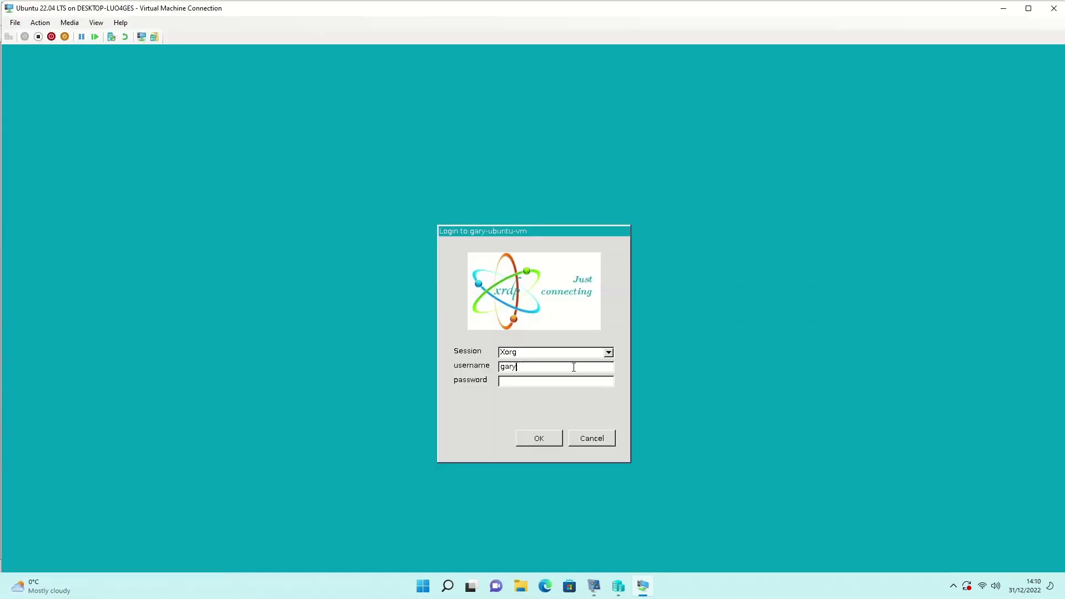
{"action": "left_click", "coordinate": [566, 383]}
{"action": "type", "text": "**********"}
{"action": "key", "text": "Return"}
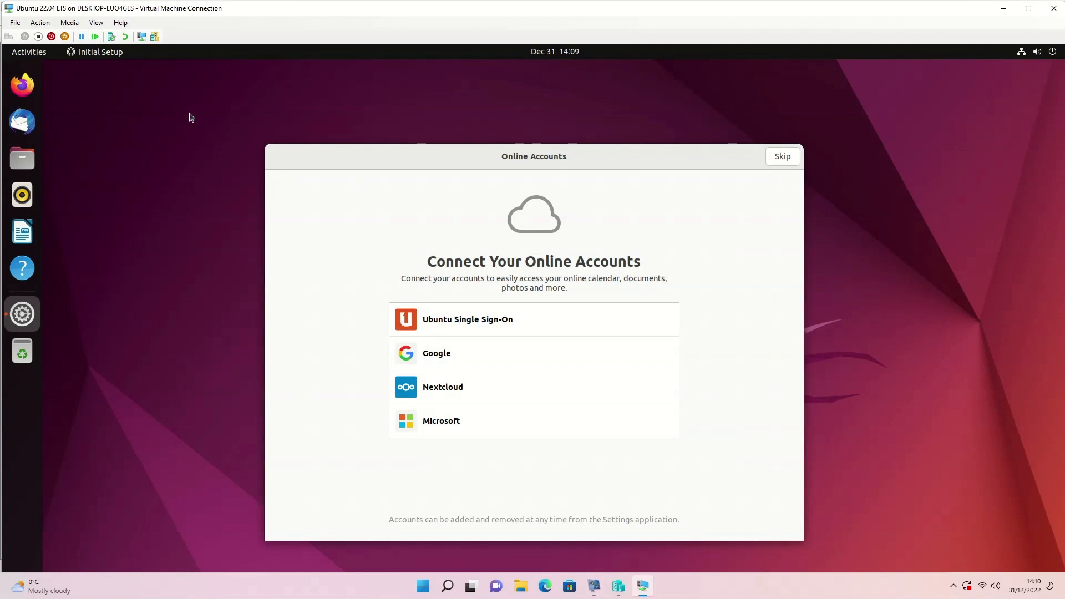
{"action": "left_click", "coordinate": [97, 23]}
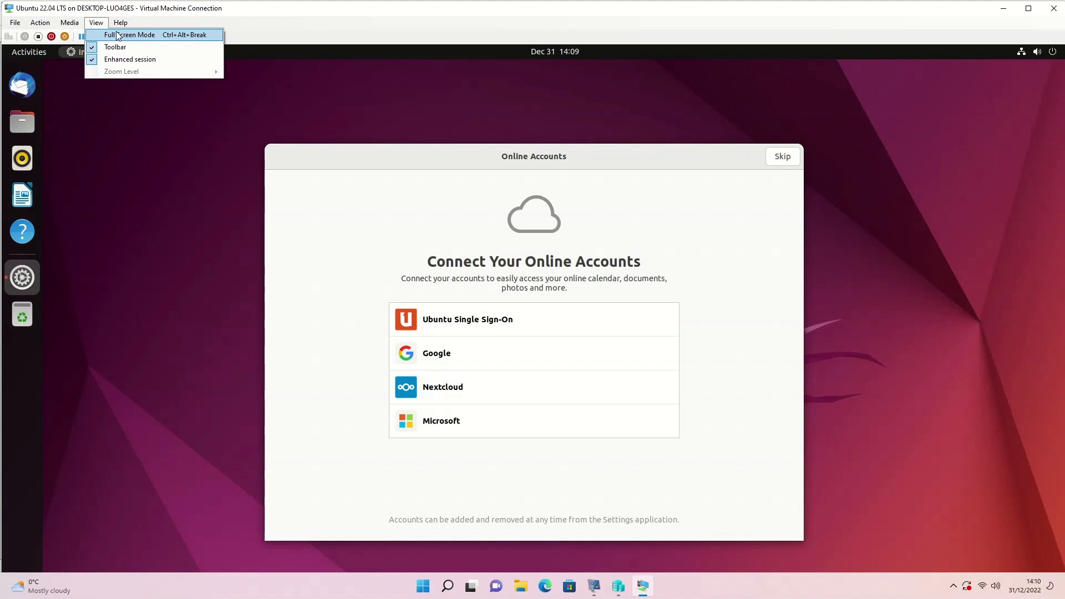
- Go full screen and finish Initial Setup, skipping online accounts and Livepatch and declining system info
{"action": "left_click", "coordinate": [117, 35]}
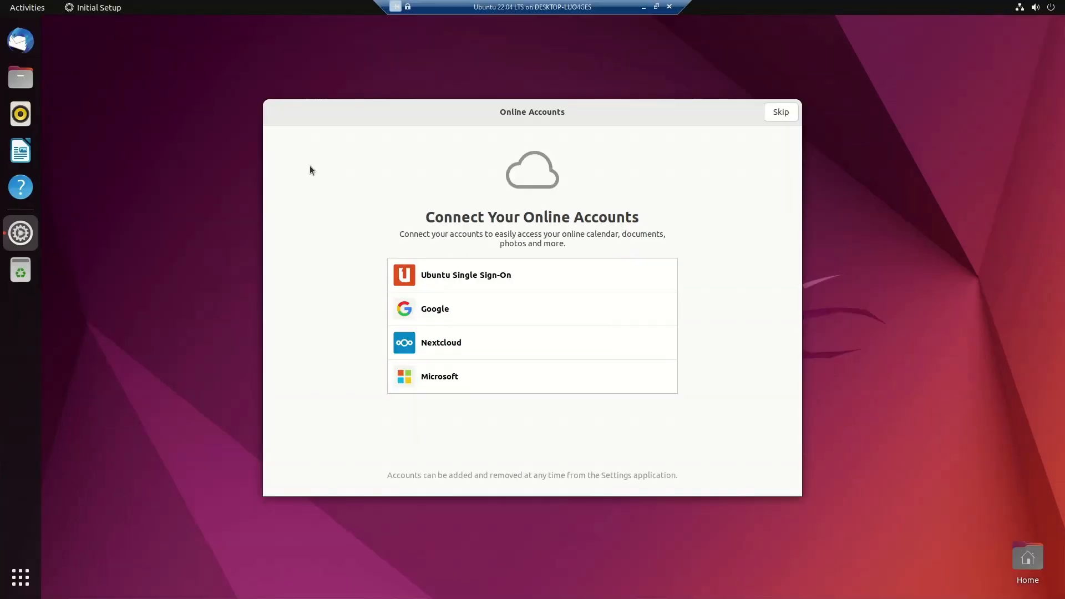
{"action": "left_click", "coordinate": [895, 202]}
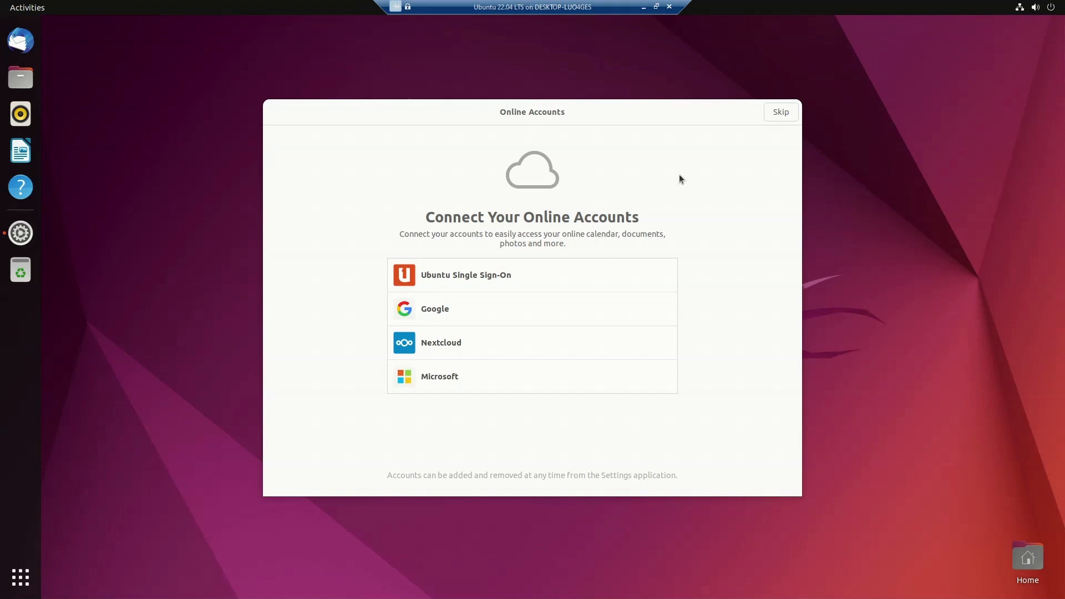
{"action": "left_click", "coordinate": [781, 112]}
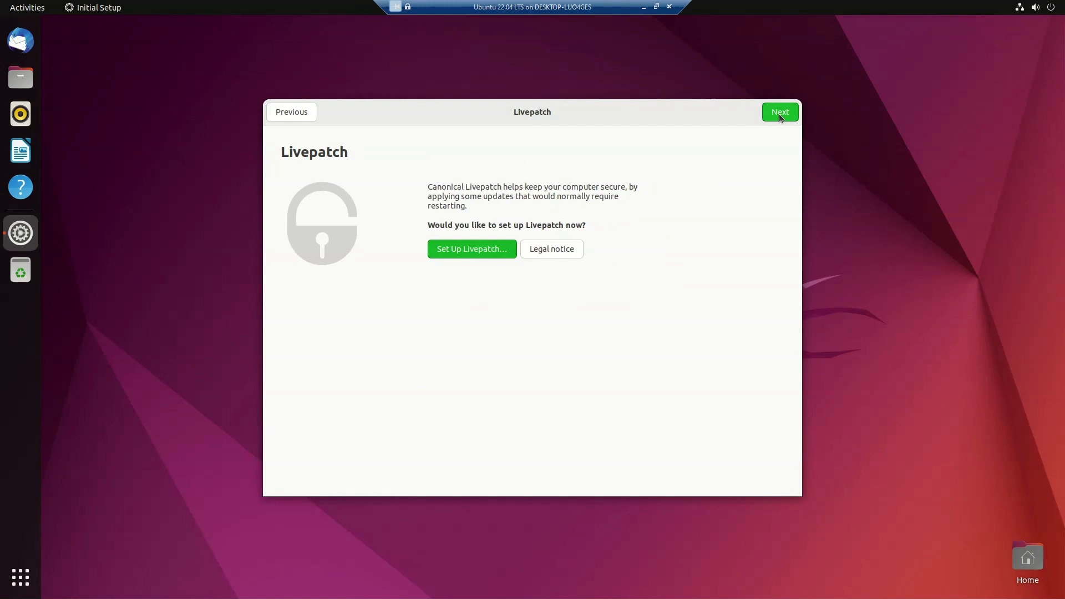
{"action": "left_click", "coordinate": [780, 113]}
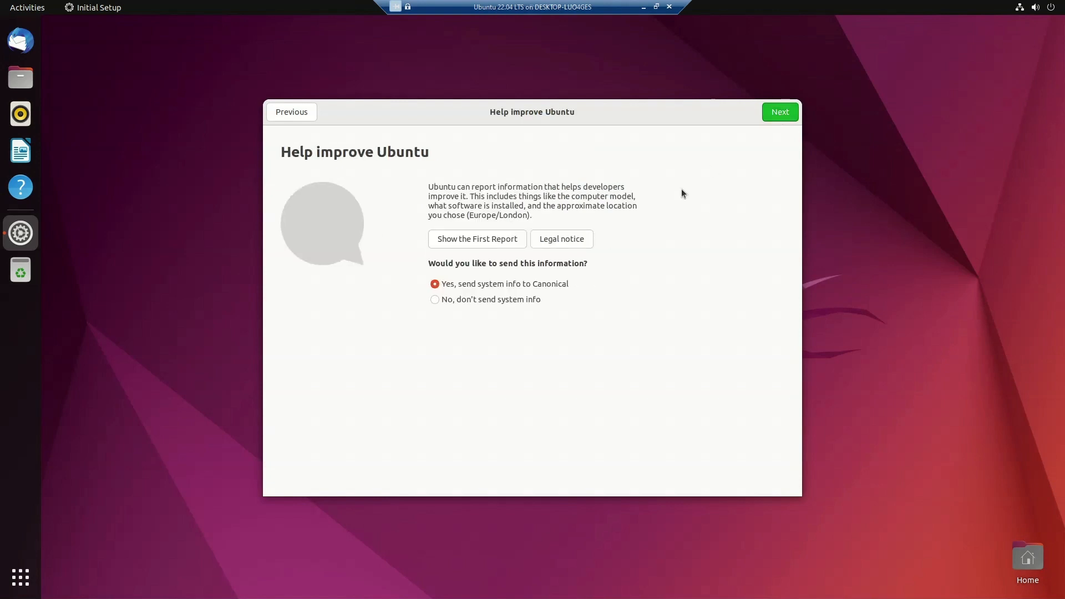
{"action": "left_click", "coordinate": [487, 298]}
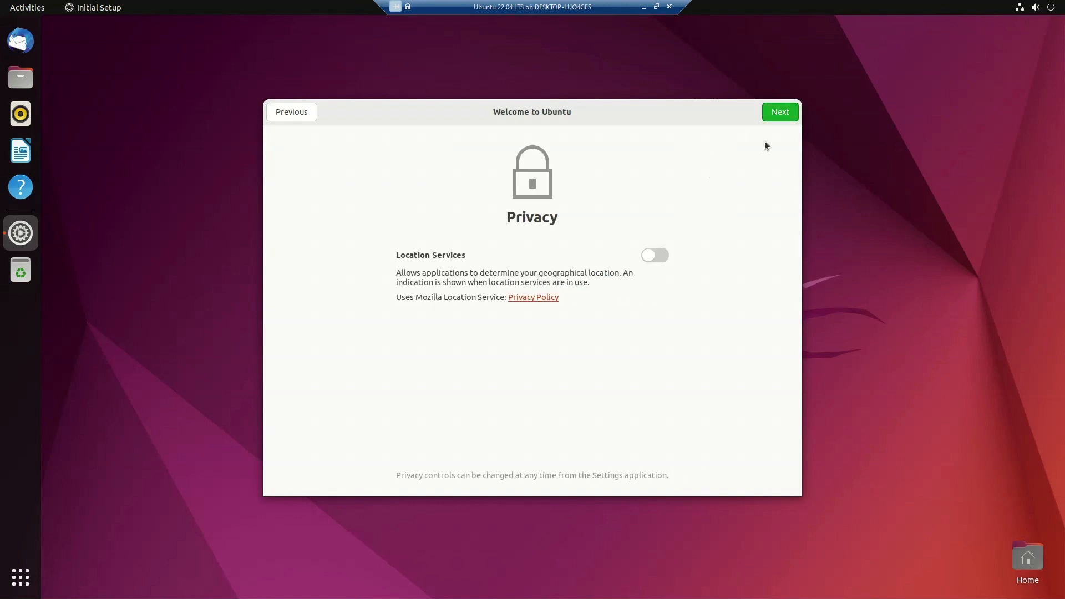
{"action": "left_click", "coordinate": [777, 114]}
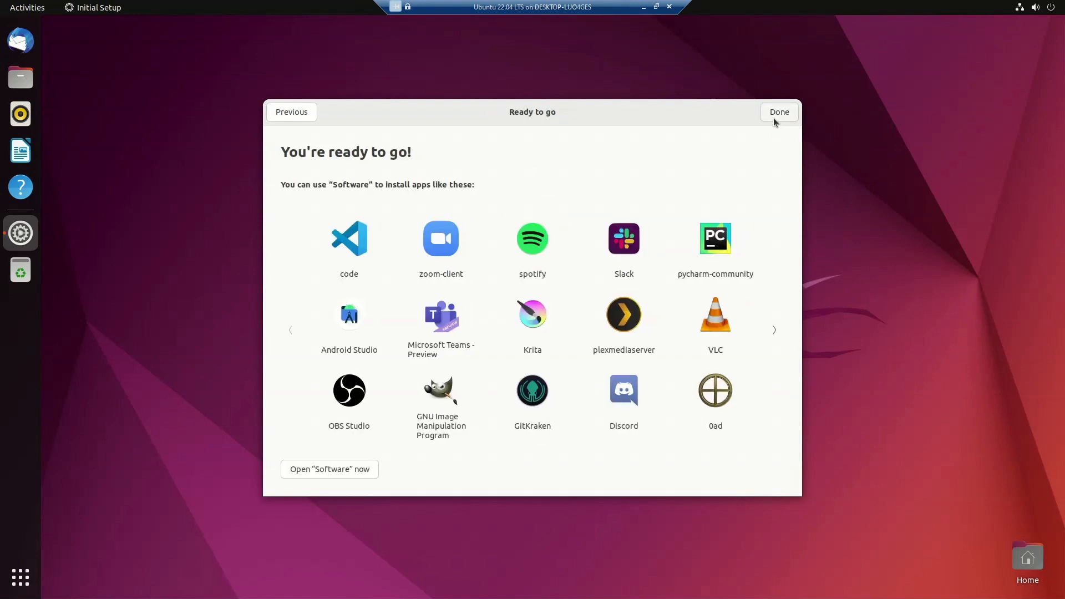
{"action": "left_click", "coordinate": [777, 114]}
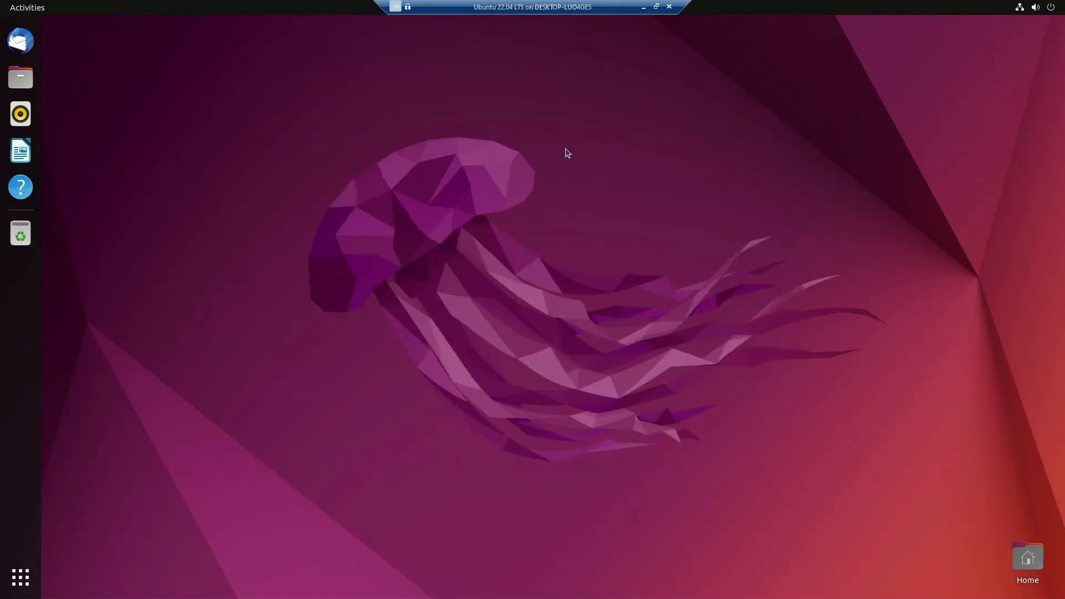
- Leave full screen, then return the VM to Full Screen Mode from the View menu
{"action": "left_click", "coordinate": [658, 9]}
{"action": "left_click", "coordinate": [90, 19]}
{"action": "left_click", "coordinate": [106, 32]}
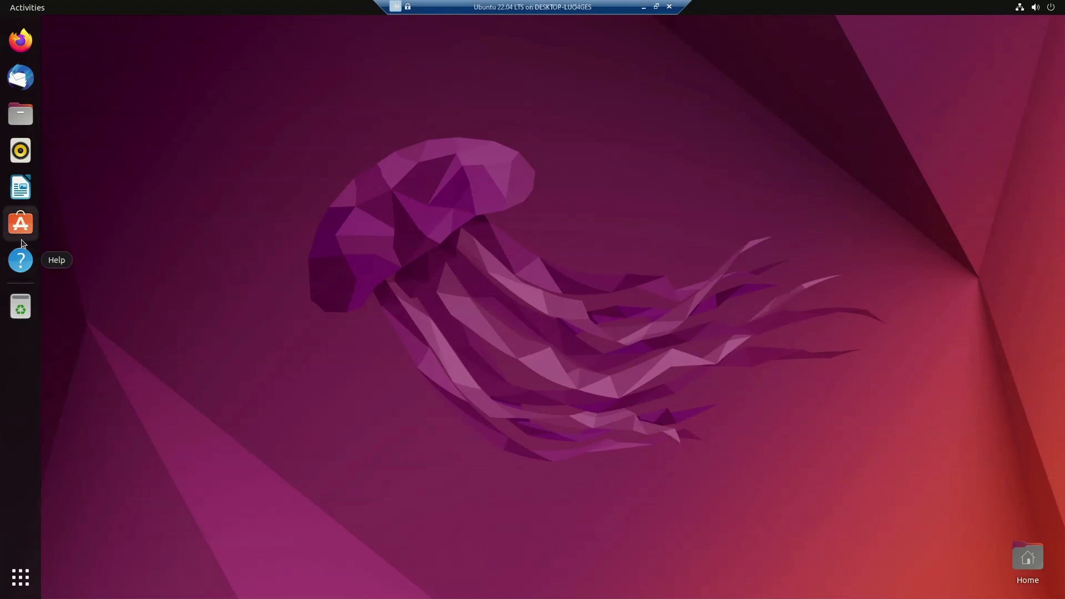
- Open Ubuntu Software, maximize its window, then launch Firefox from the dock
{"action": "left_click", "coordinate": [21, 223]}
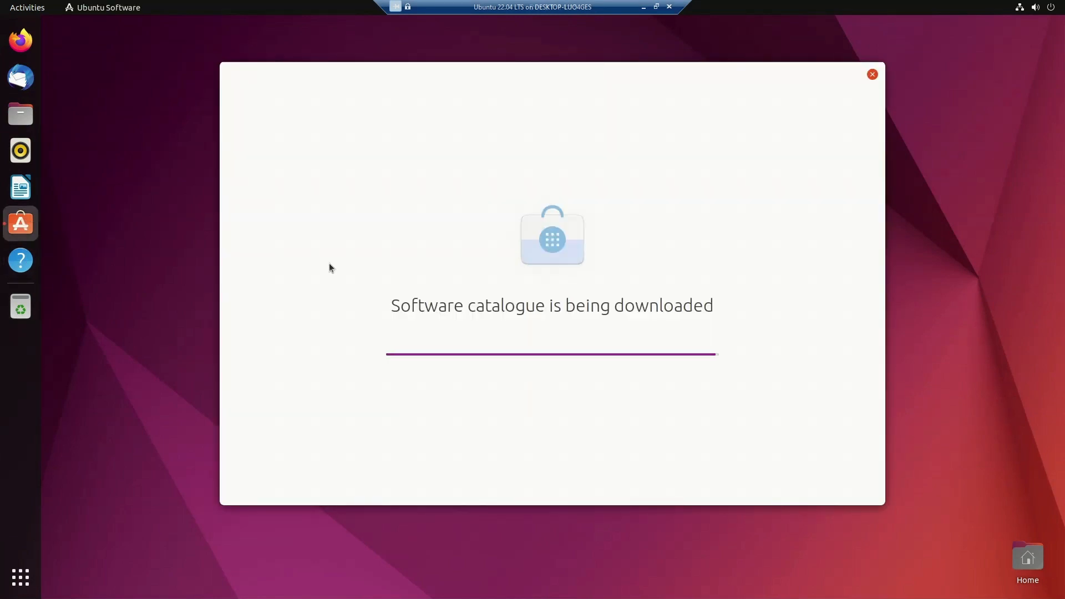
{"action": "right_click", "coordinate": [329, 263]}
{"action": "left_click", "coordinate": [264, 361]}
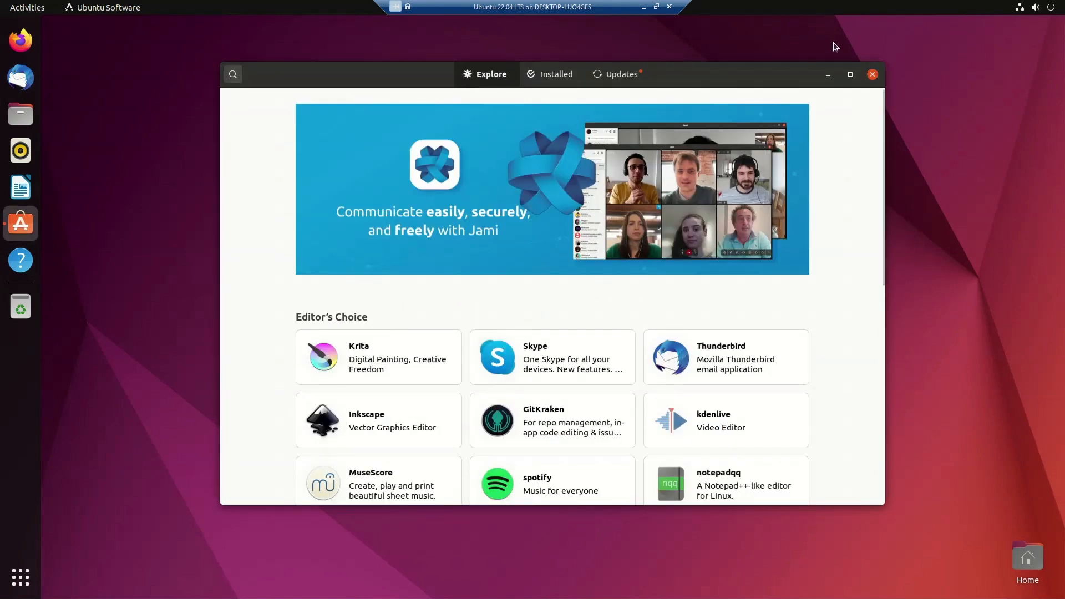
{"action": "left_click", "coordinate": [851, 74]}
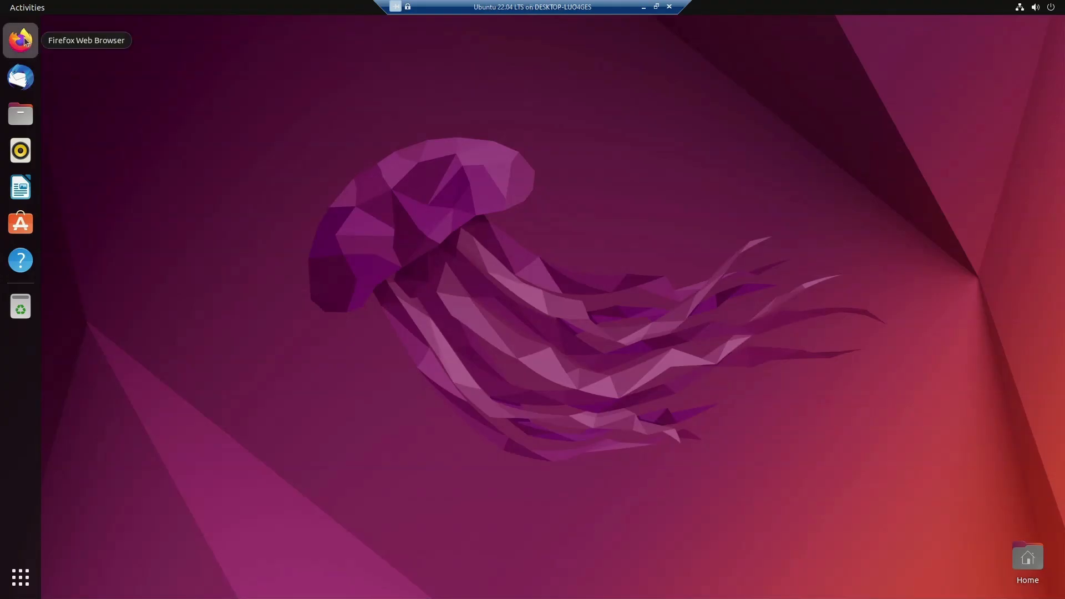
{"action": "left_click", "coordinate": [23, 39]}
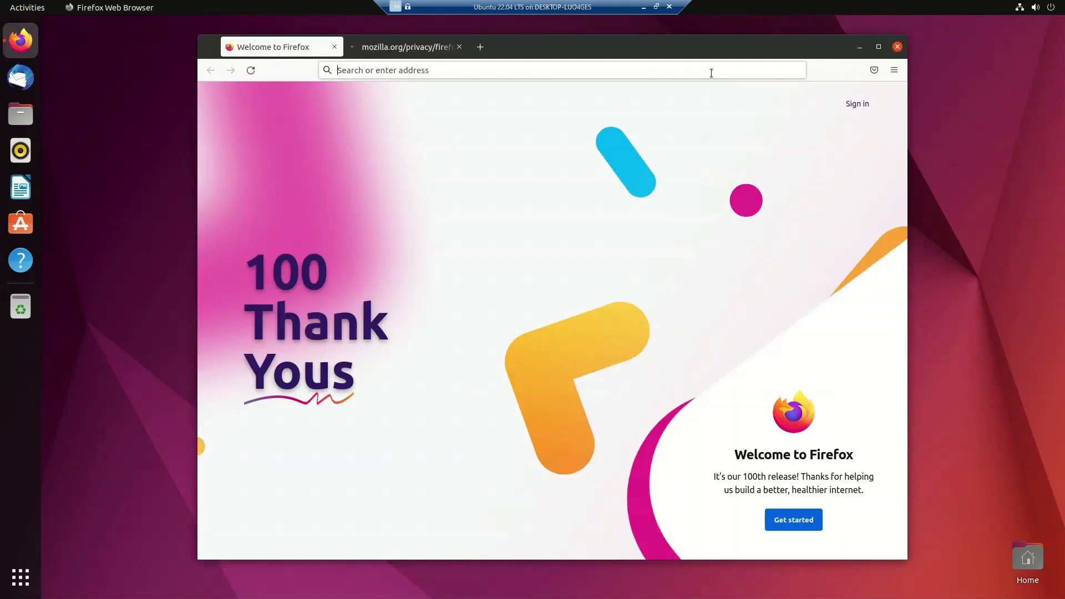
{"action": "type", "text": "www.google.com"}
{"action": "key", "text": "Return"}
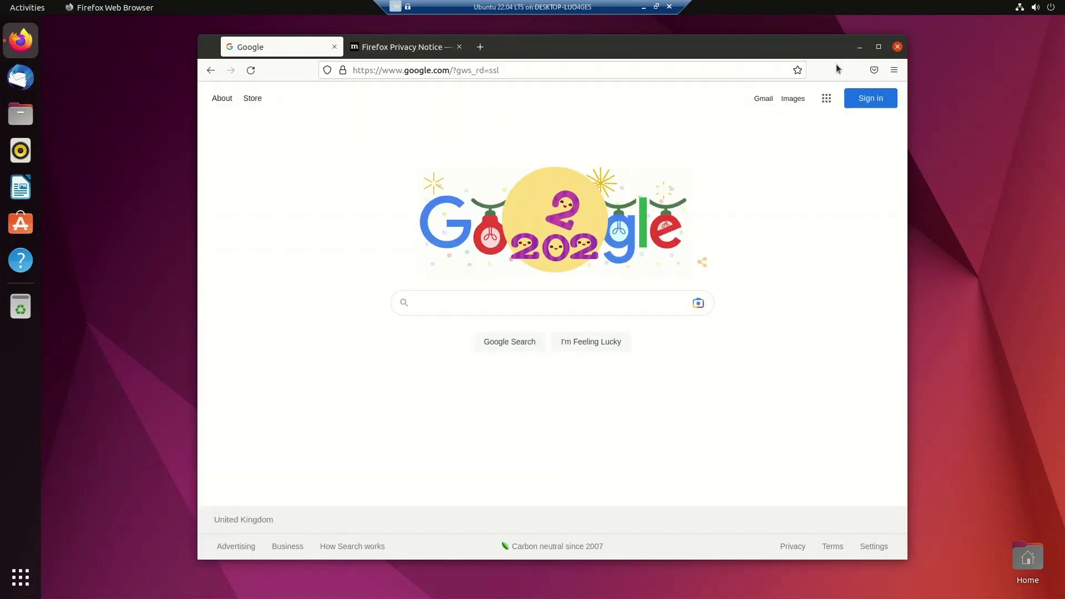
- Close Firefox and open the Memory page of the Ubuntu 22.04 LTS VM's settings
{"action": "left_click", "coordinate": [897, 47]}
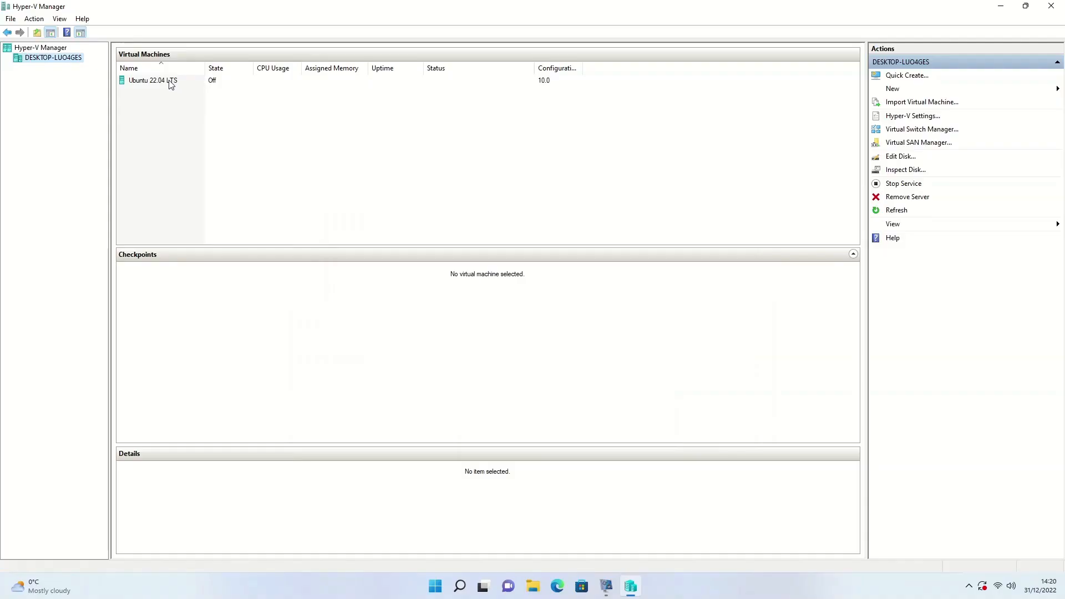
{"action": "left_click", "coordinate": [171, 83]}
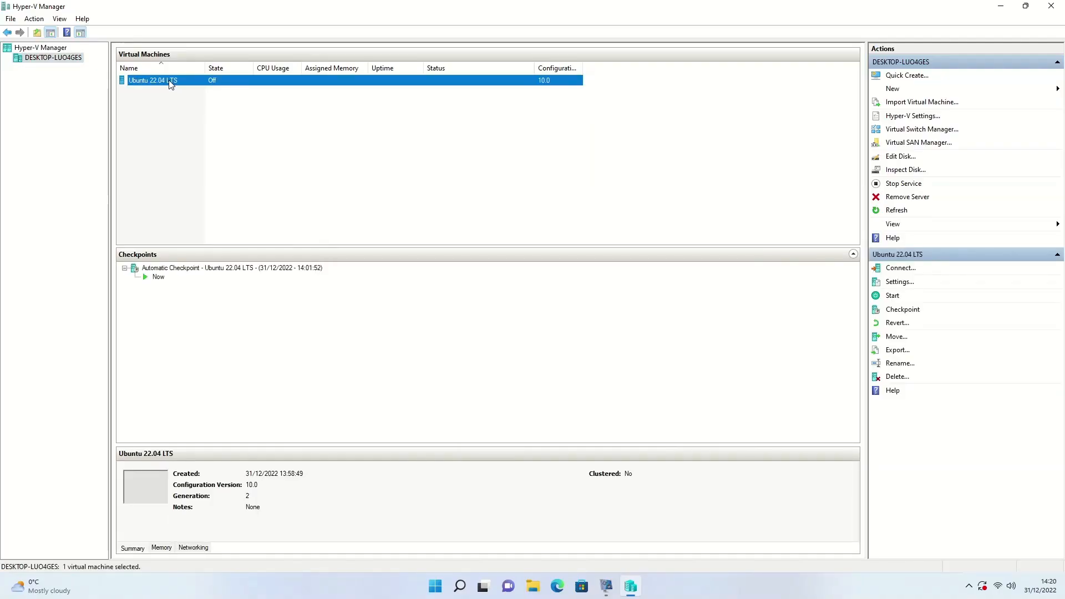
{"action": "left_click", "coordinate": [900, 283]}
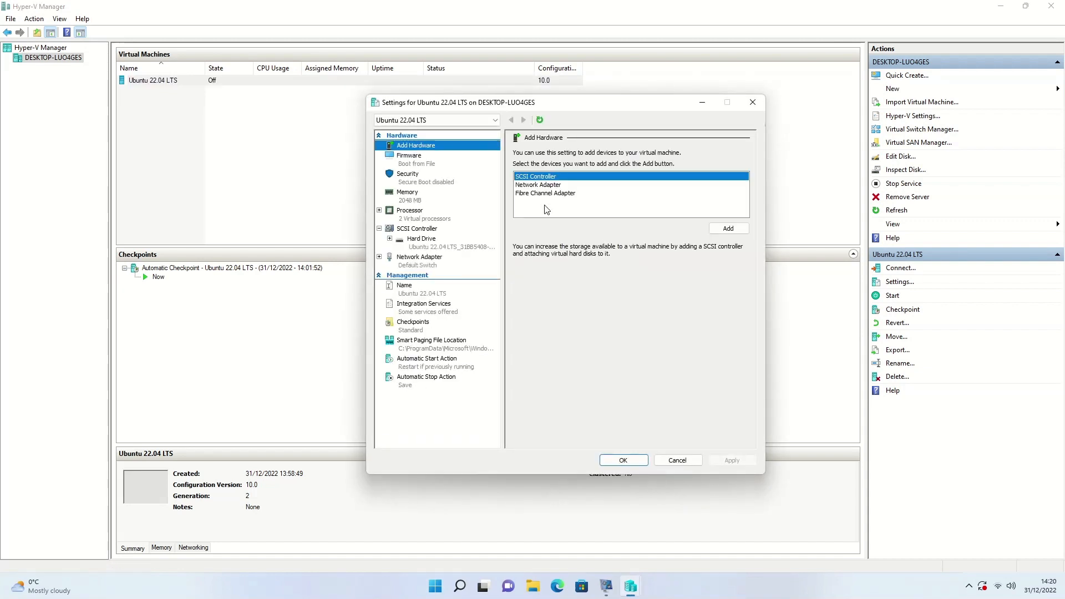
{"action": "left_click", "coordinate": [404, 197]}
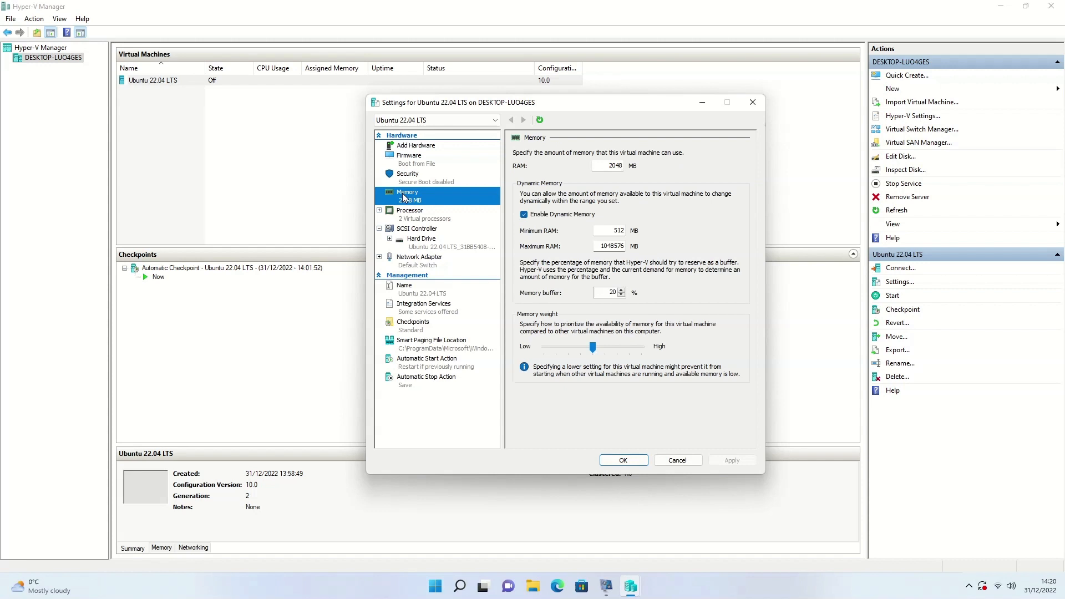
- Replace the 2048 MB RAM value with 4096 MB
{"action": "left_click", "coordinate": [609, 165]}
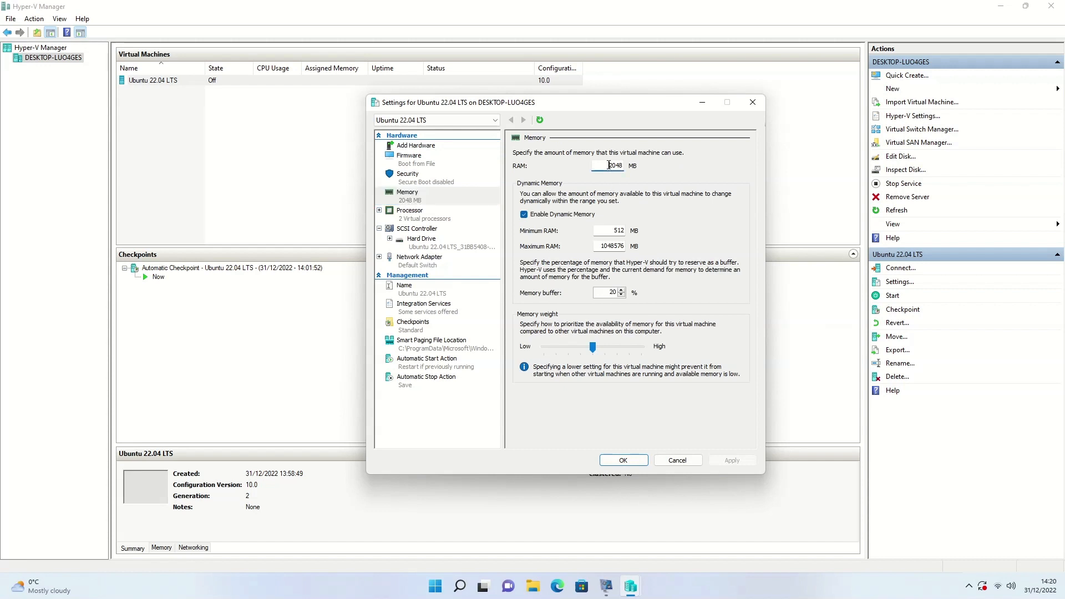
{"action": "double_click", "coordinate": [609, 165]}
{"action": "key", "text": "Right"}
{"action": "key", "text": "BackSpace"}
{"action": "key", "text": "BackSpace"}
{"action": "key", "text": "BackSpace"}
{"action": "key", "text": "BackSpace"}
{"action": "type", "text": "4096"}
{"action": "left_click", "coordinate": [430, 222]}
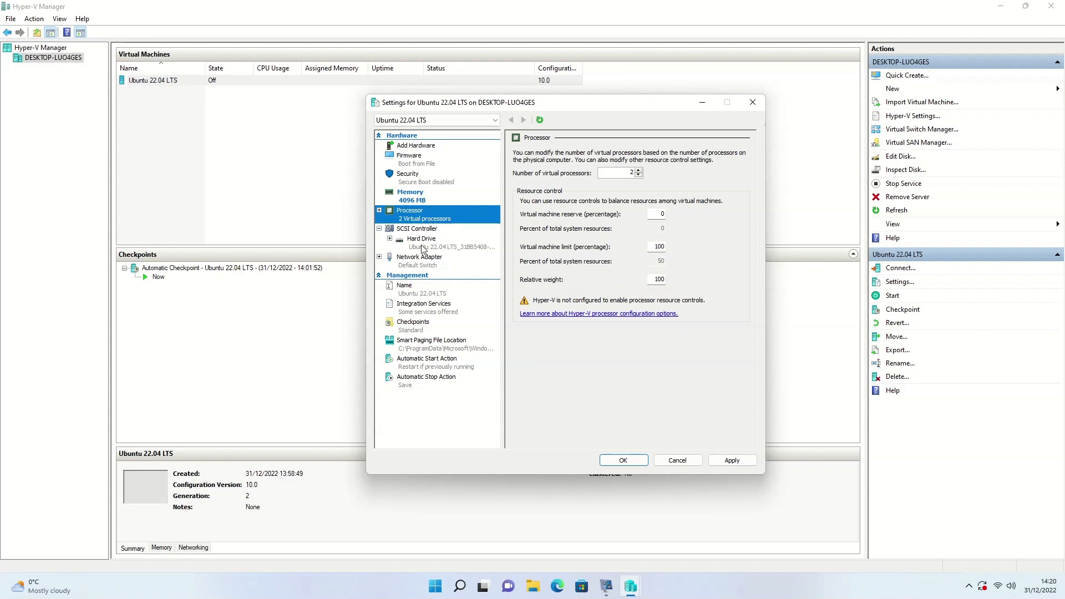
- Review the hard drive and network adapter pages, including hardware acceleration and advanced features
{"action": "left_click", "coordinate": [424, 244]}
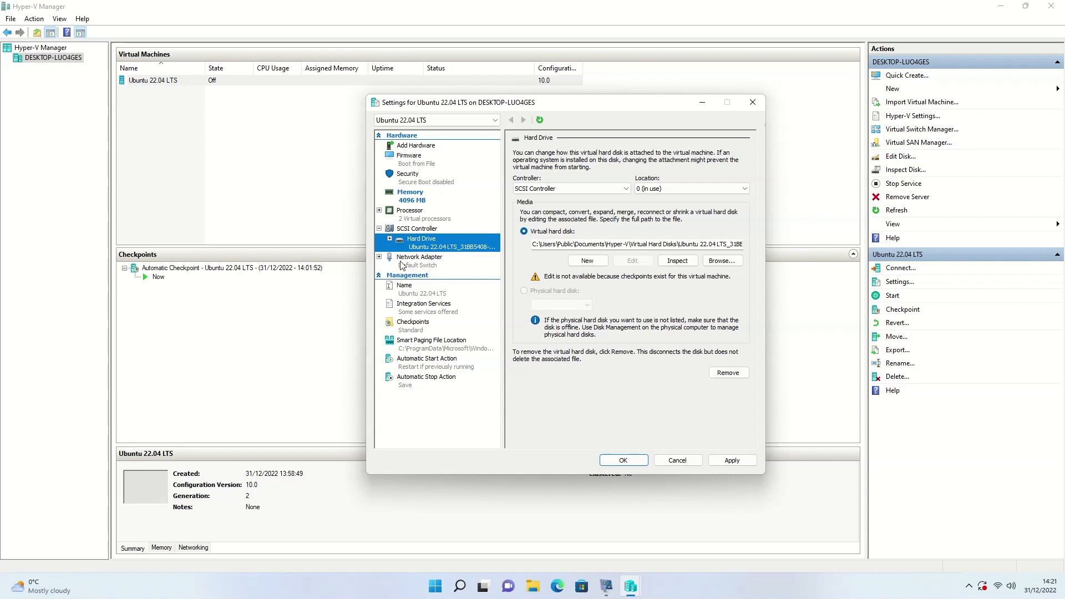
{"action": "left_click", "coordinate": [382, 257]}
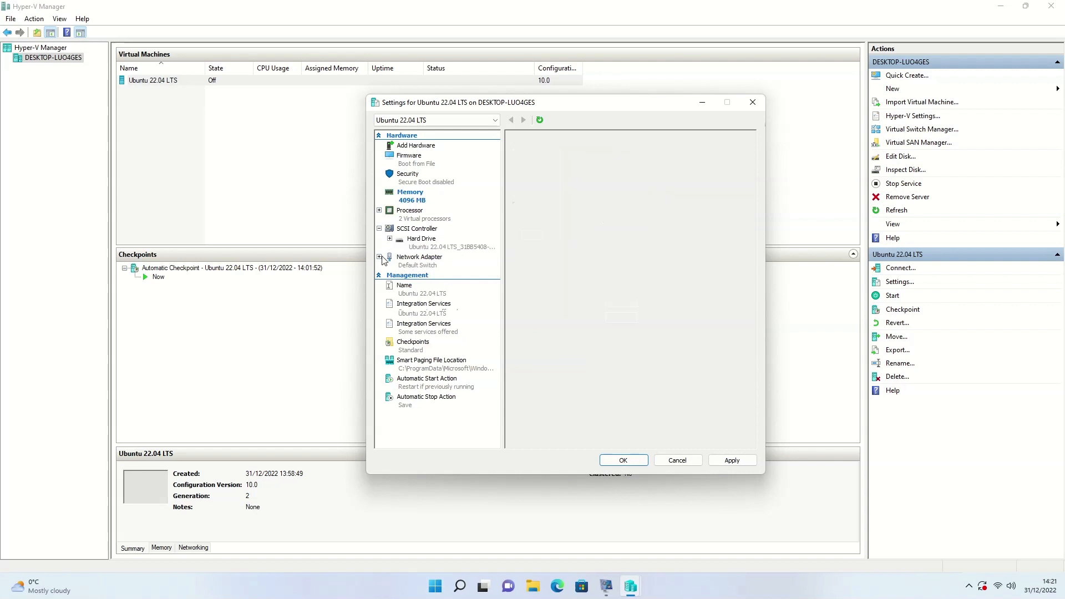
{"action": "left_click", "coordinate": [430, 279]}
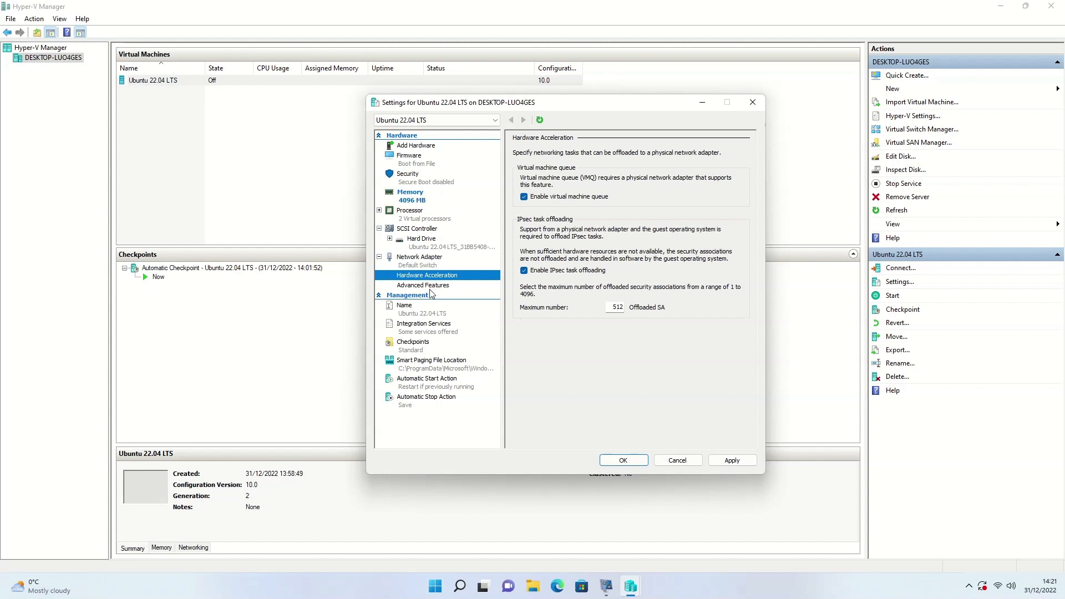
{"action": "left_click", "coordinate": [433, 285]}
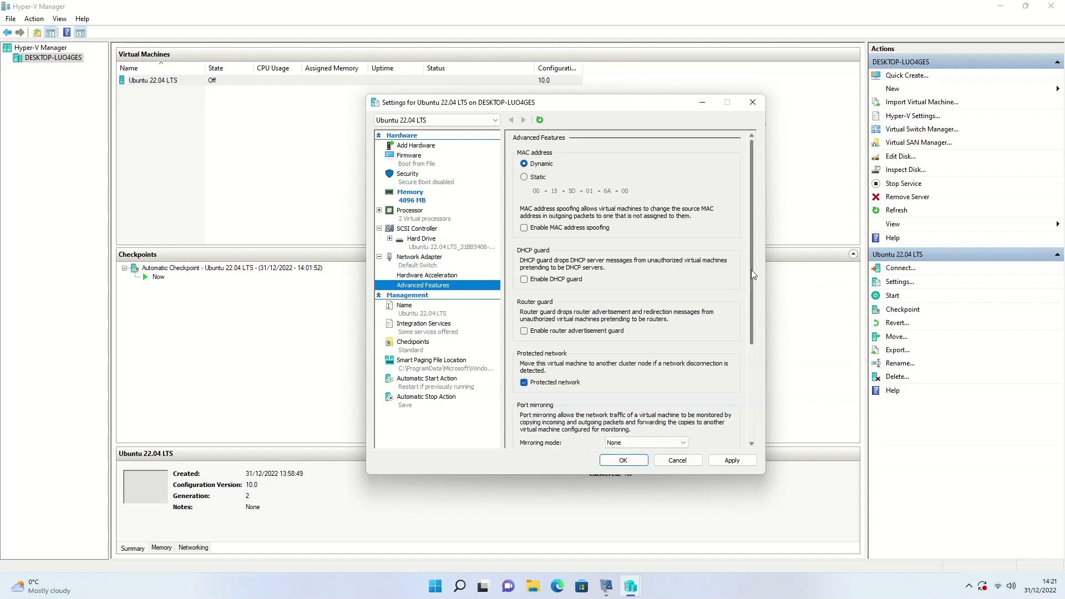
{"action": "left_click_drag", "start_coordinate": [751, 270], "coordinate": [761, 372]}
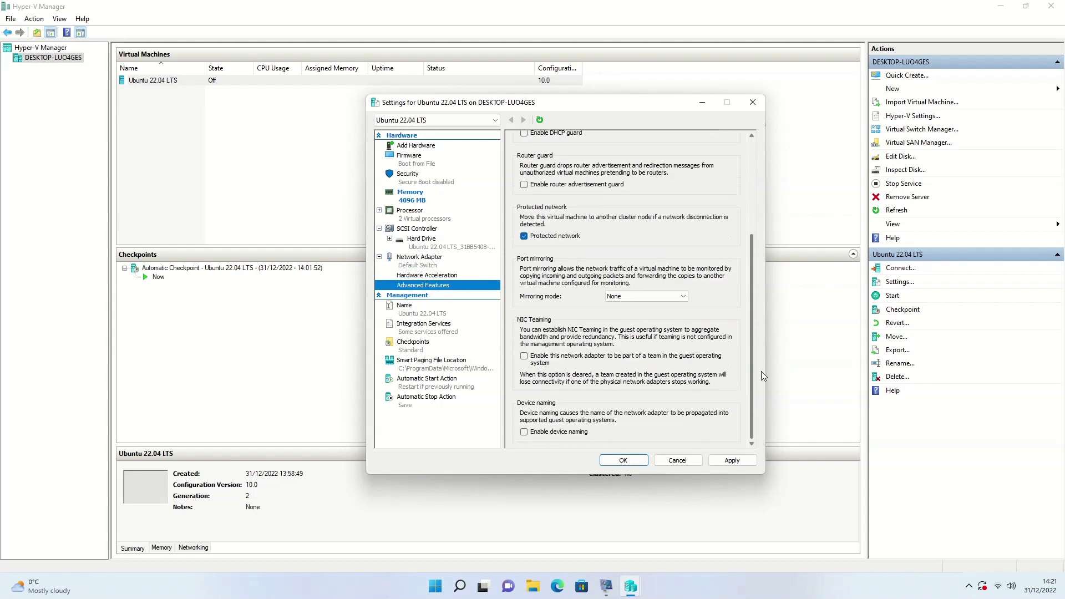
- Look over the Management pages, then apply the 4096 MB memory change and close Settings
{"action": "left_click", "coordinate": [414, 312]}
{"action": "left_click", "coordinate": [437, 331]}
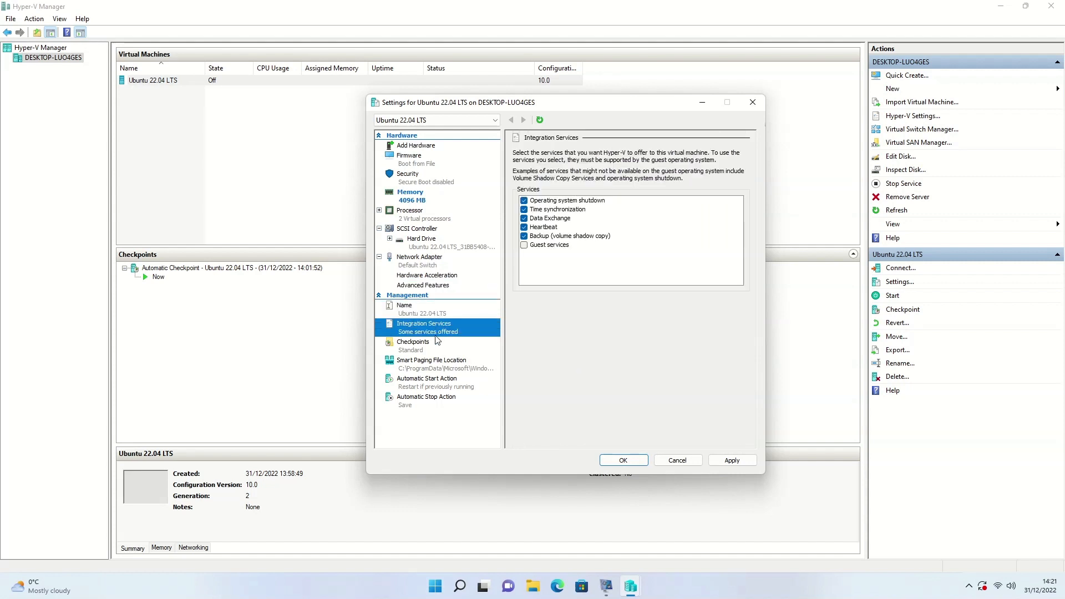
{"action": "left_click", "coordinate": [438, 346]}
{"action": "left_click", "coordinate": [440, 369]}
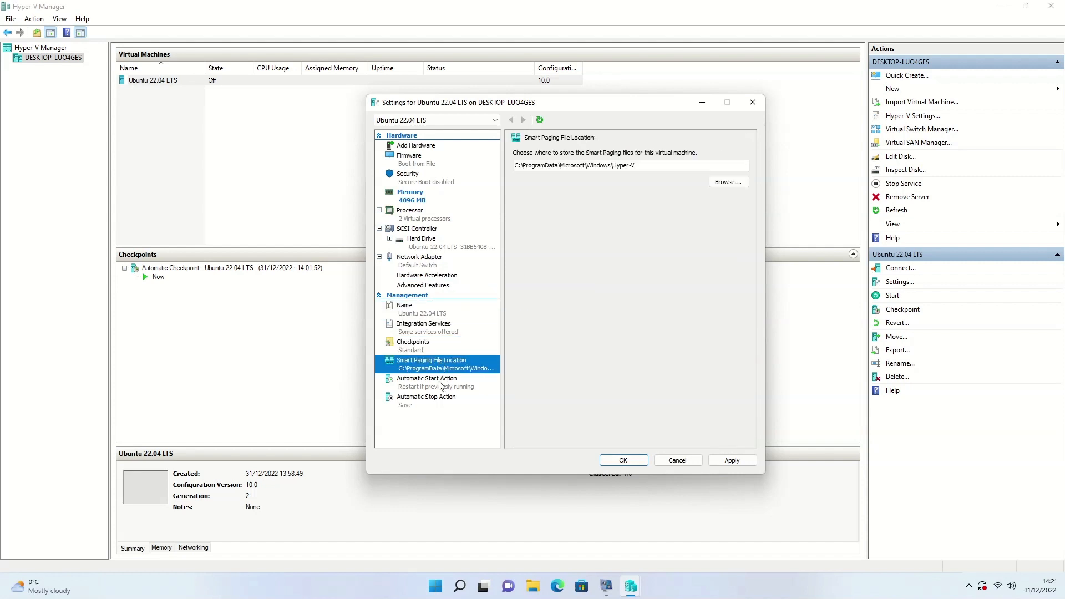
{"action": "left_click", "coordinate": [442, 384]}
{"action": "left_click", "coordinate": [442, 400]}
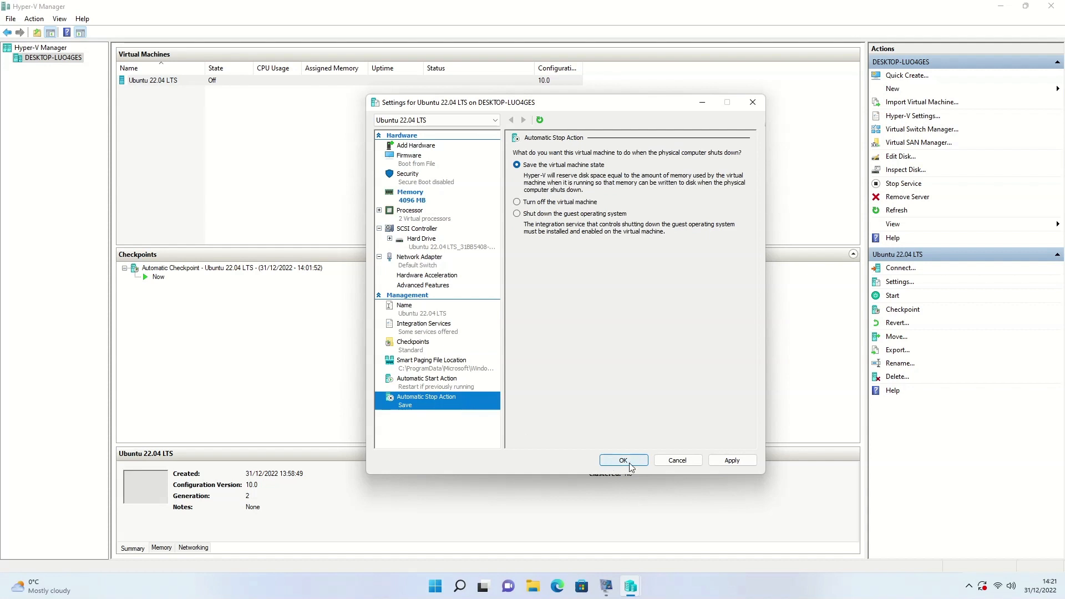
{"action": "left_click", "coordinate": [732, 460]}
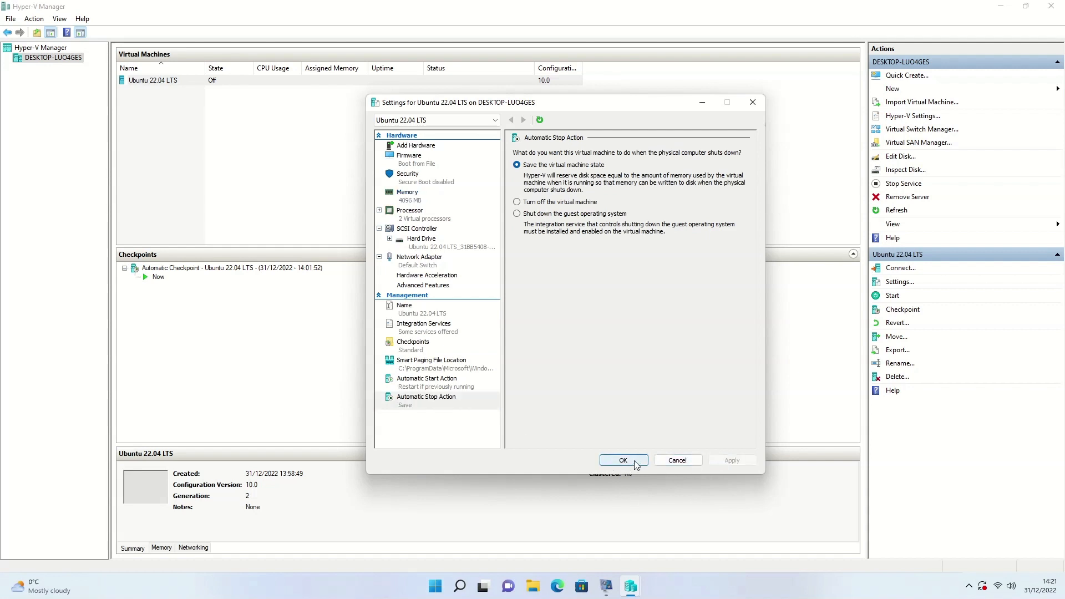
{"action": "left_click", "coordinate": [634, 462]}
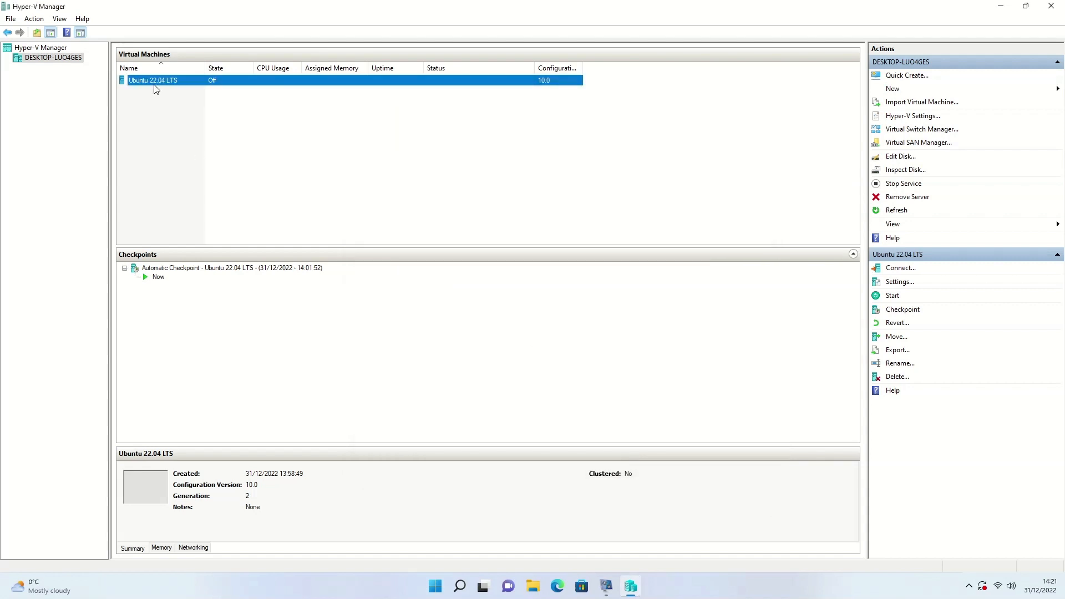
- Start the Ubuntu 22.04 LTS VM, continuing from its last state despite the automatic checkpoint
{"action": "right_click", "coordinate": [155, 79]}
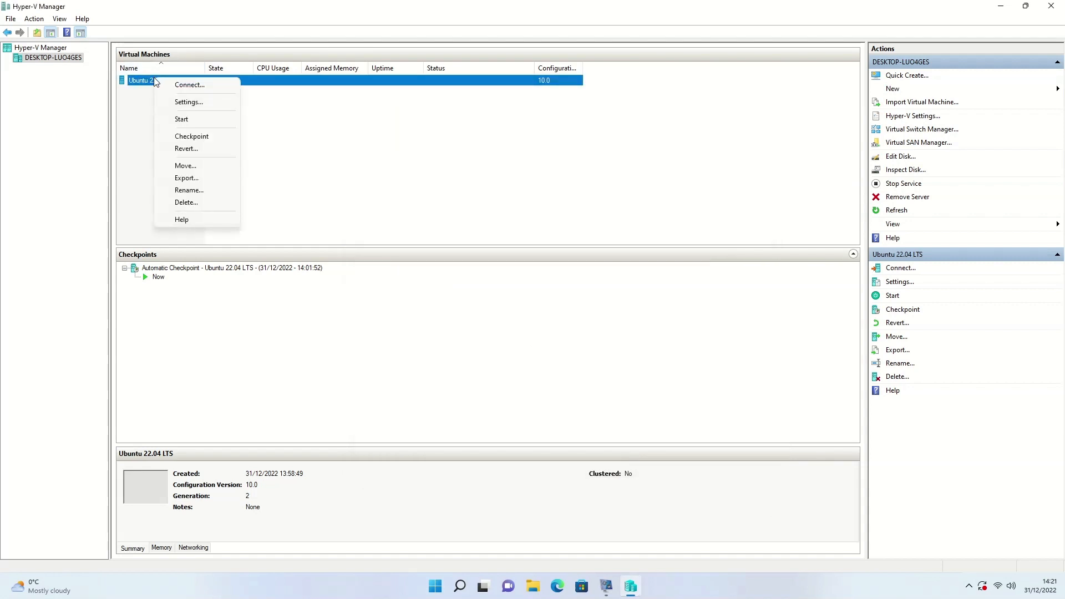
{"action": "left_click", "coordinate": [184, 121]}
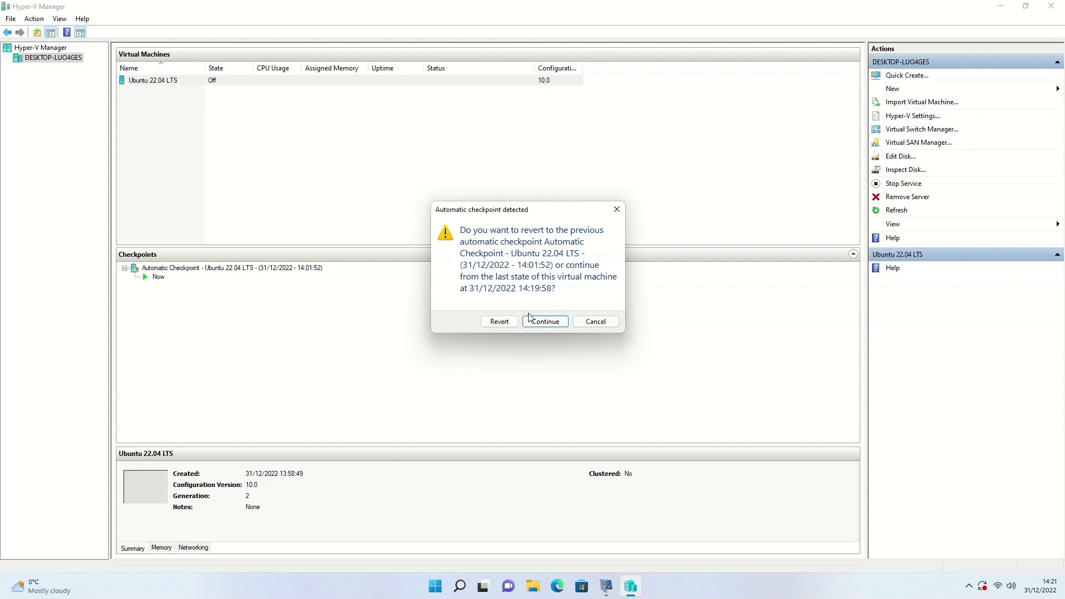
{"action": "left_click", "coordinate": [554, 325]}
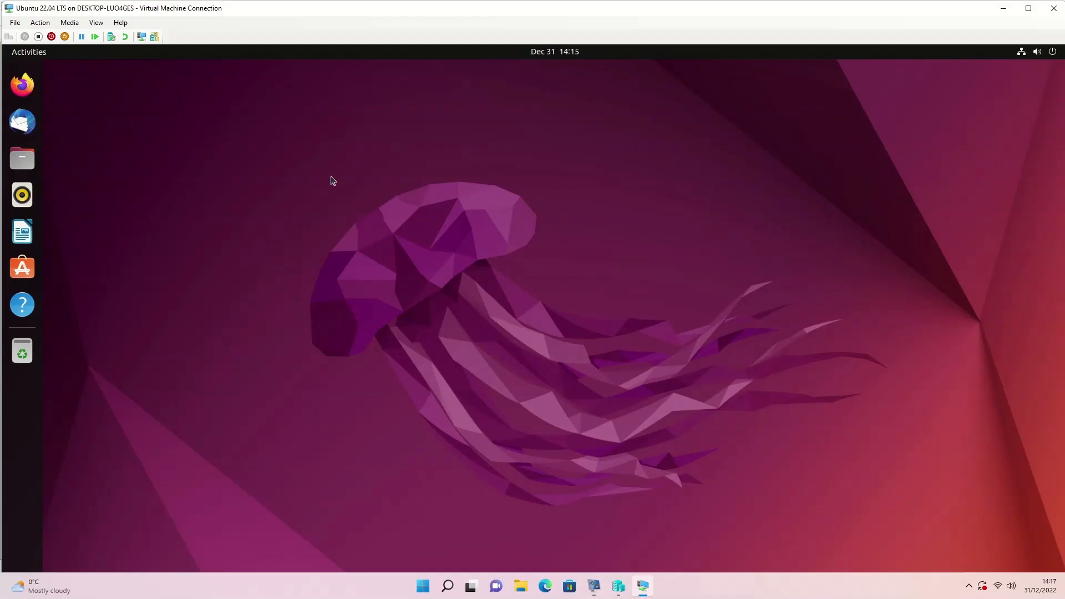
- Switch the VM Connection window to Full Screen Mode from the View menu
{"action": "left_click", "coordinate": [104, 25]}
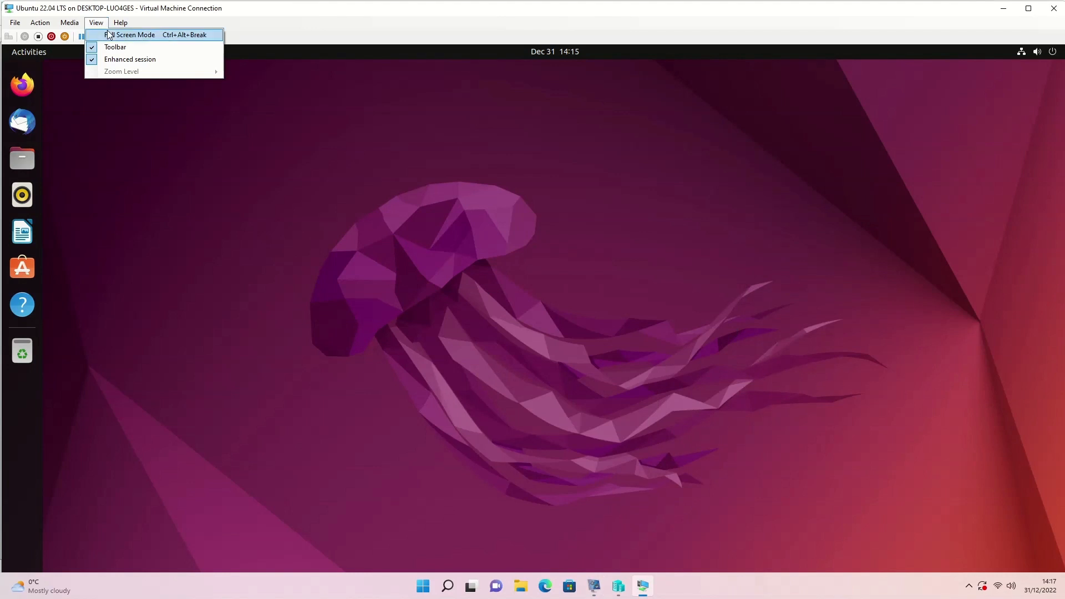
{"action": "left_click", "coordinate": [109, 34]}
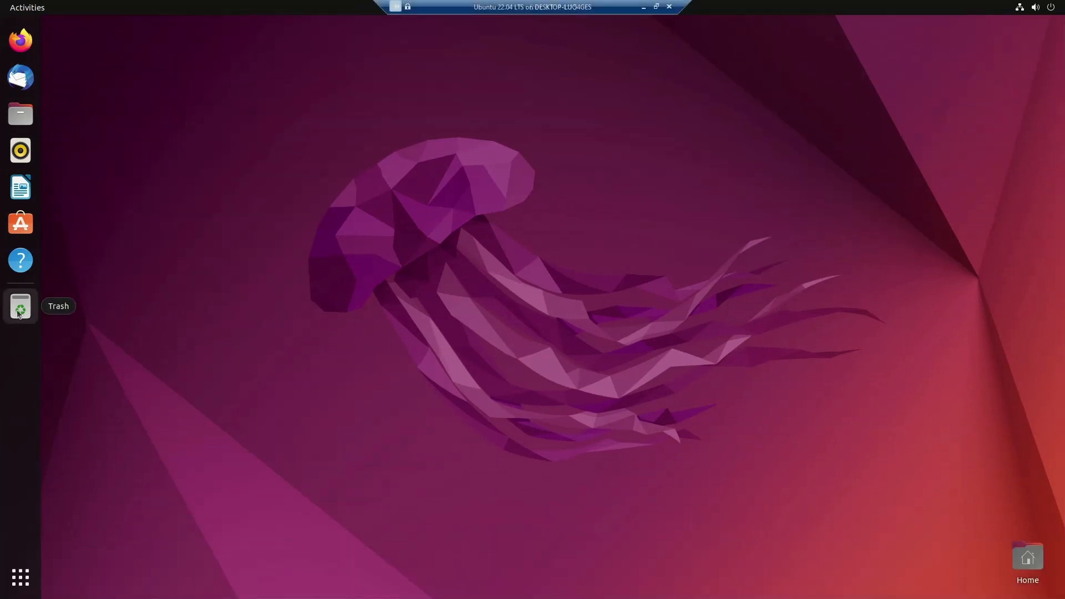
- Launch Ubuntu Software from the dock, maximize it, scroll the Explore page, then close it
{"action": "left_click", "coordinate": [22, 225]}
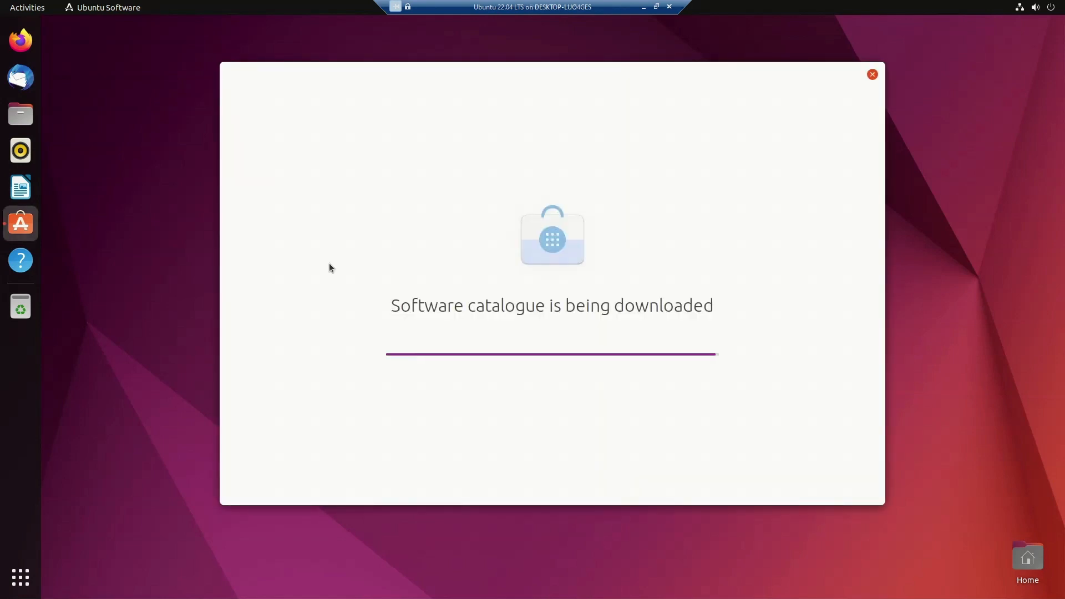
{"action": "right_click", "coordinate": [329, 263]}
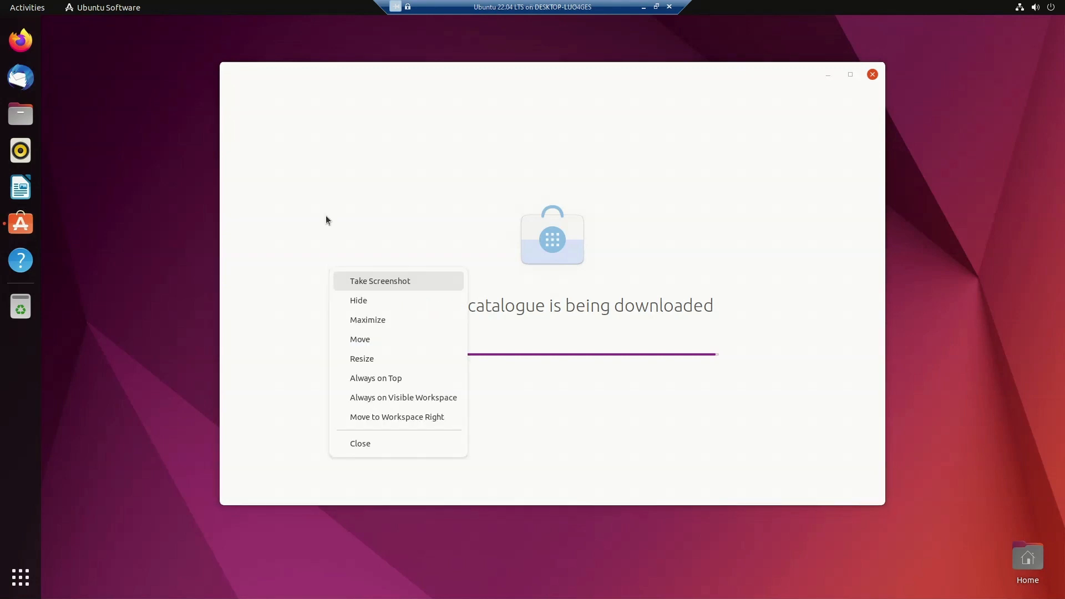
{"action": "left_click", "coordinate": [264, 360]}
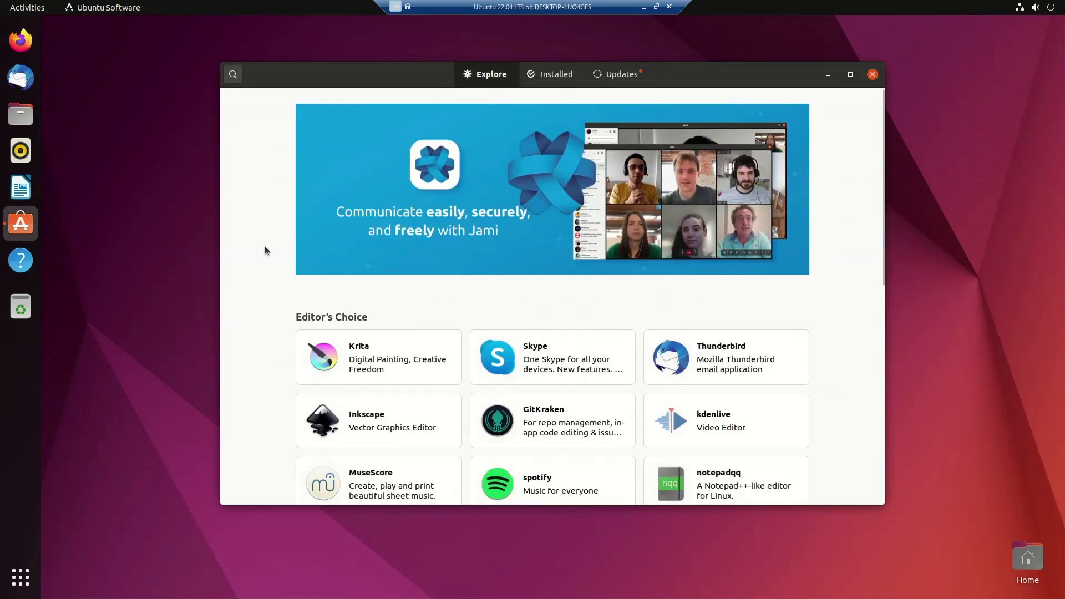
{"action": "left_click", "coordinate": [851, 74]}
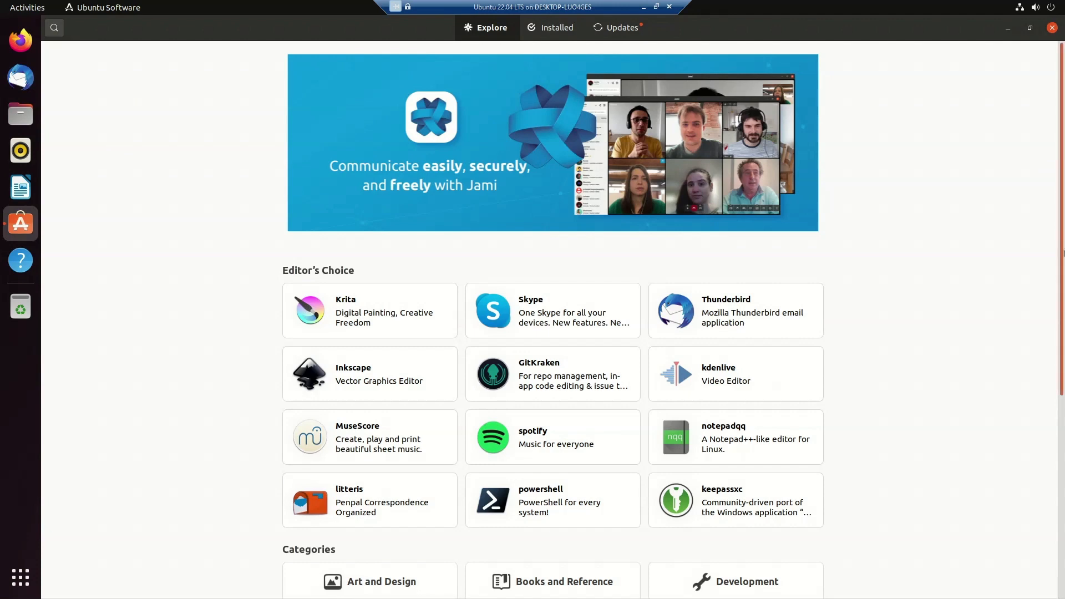
{"action": "mouse_move", "coordinate": [1063, 124]}
{"action": "left_mouse_down"}
{"action": "mouse_move", "coordinate": [1063, 282]}
{"action": "mouse_move", "coordinate": [1061, 118]}
{"action": "left_mouse_up"}
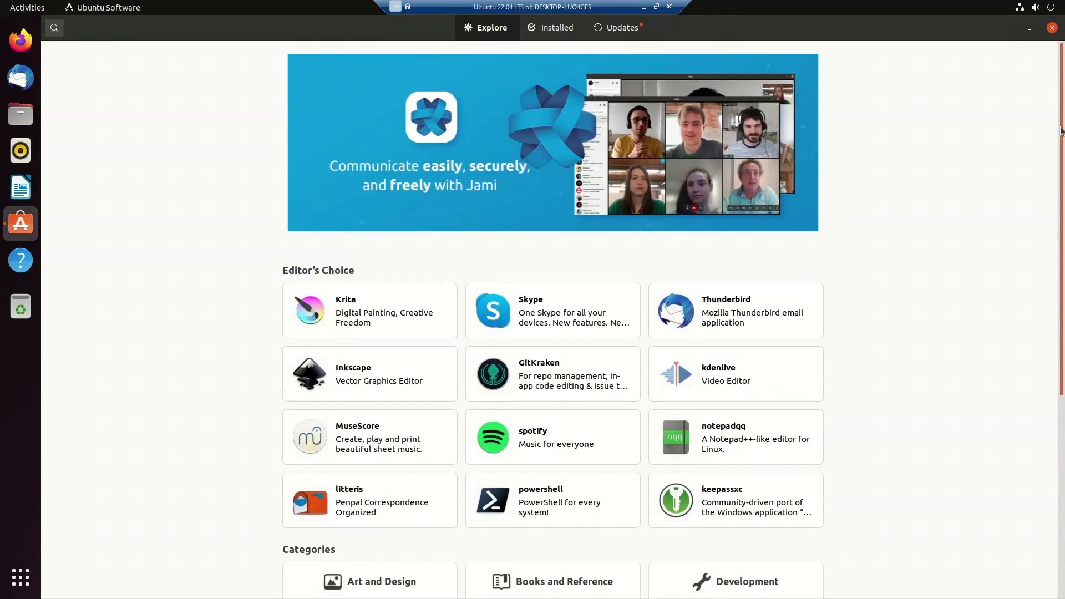
{"action": "left_click", "coordinate": [1053, 28]}
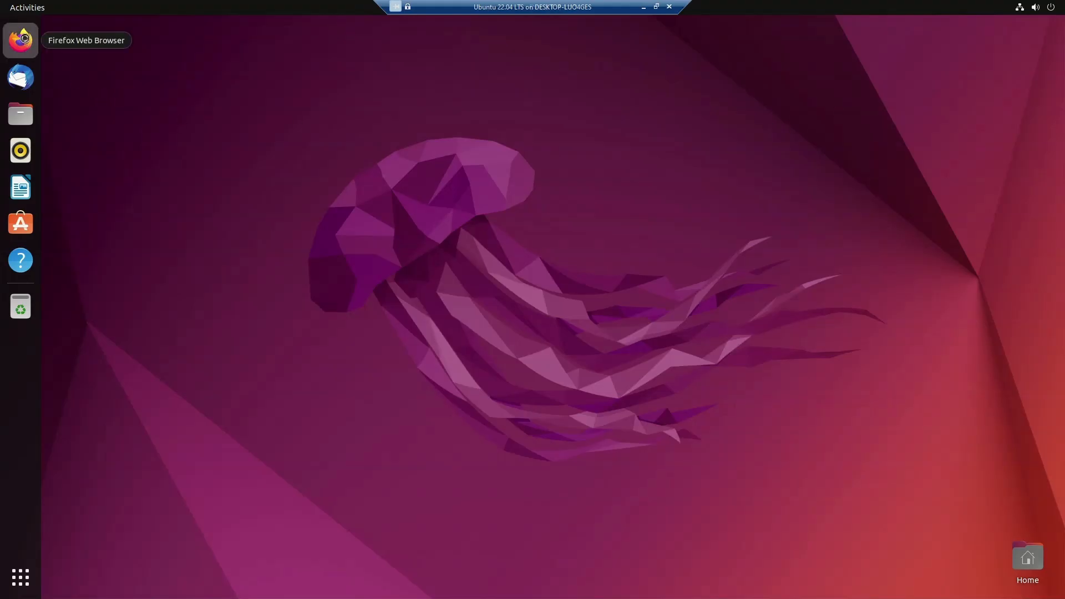